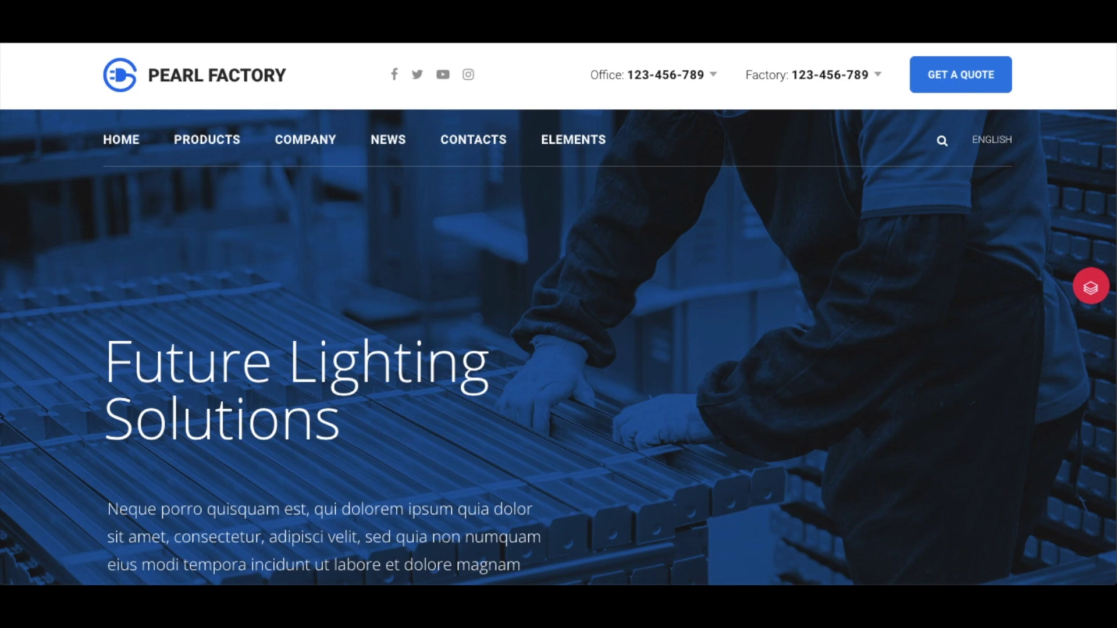
- Scroll the Pearl Factory homepage past the certificates to the 'Our Amazing Product Presentation' Download PDF section
scroll(815, 363, "down", 1)
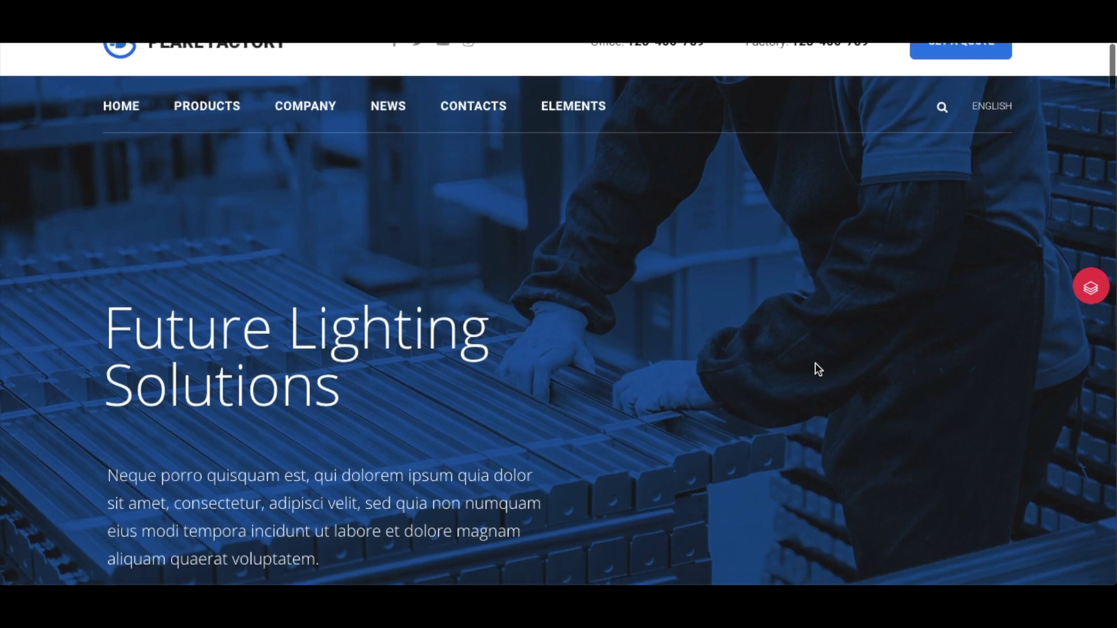
scroll(815, 362, "down", 2)
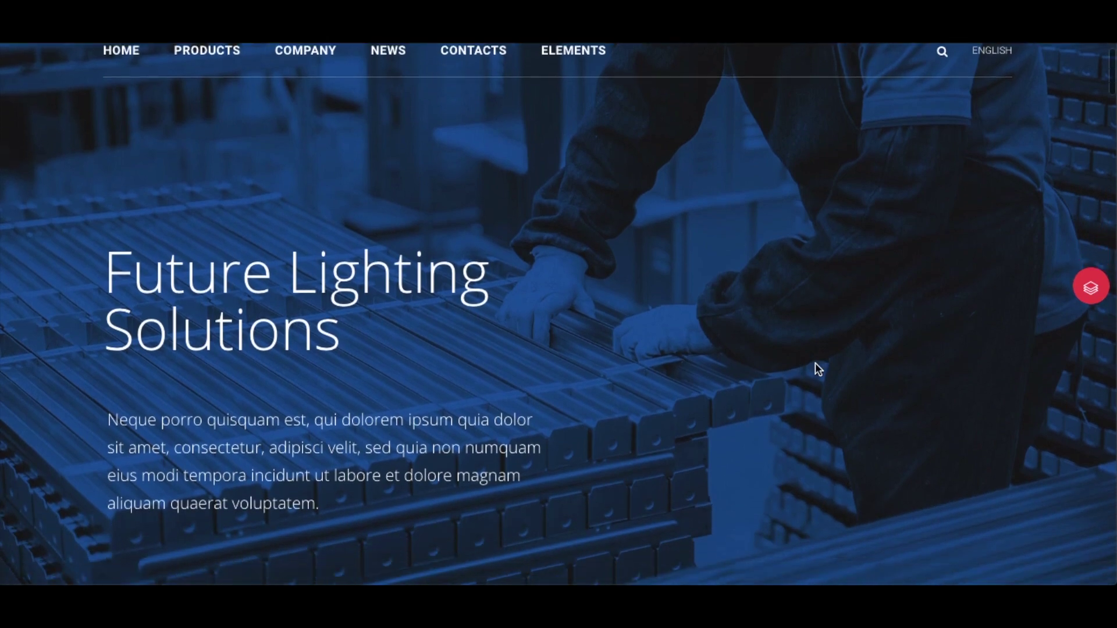
scroll(815, 364, "down", 8)
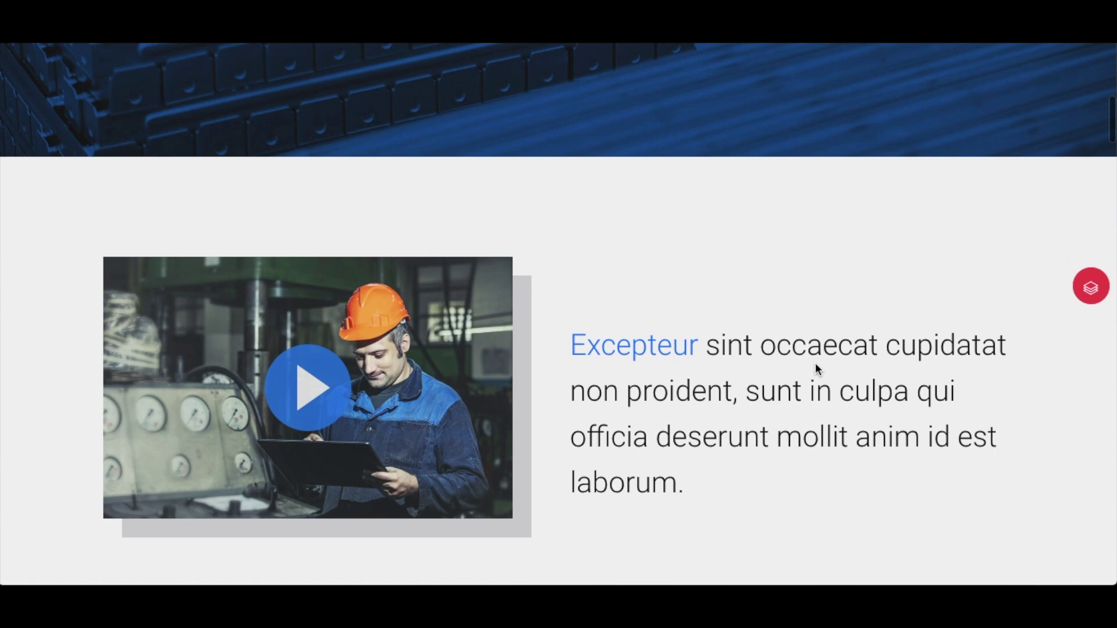
scroll(815, 366, "down", 6)
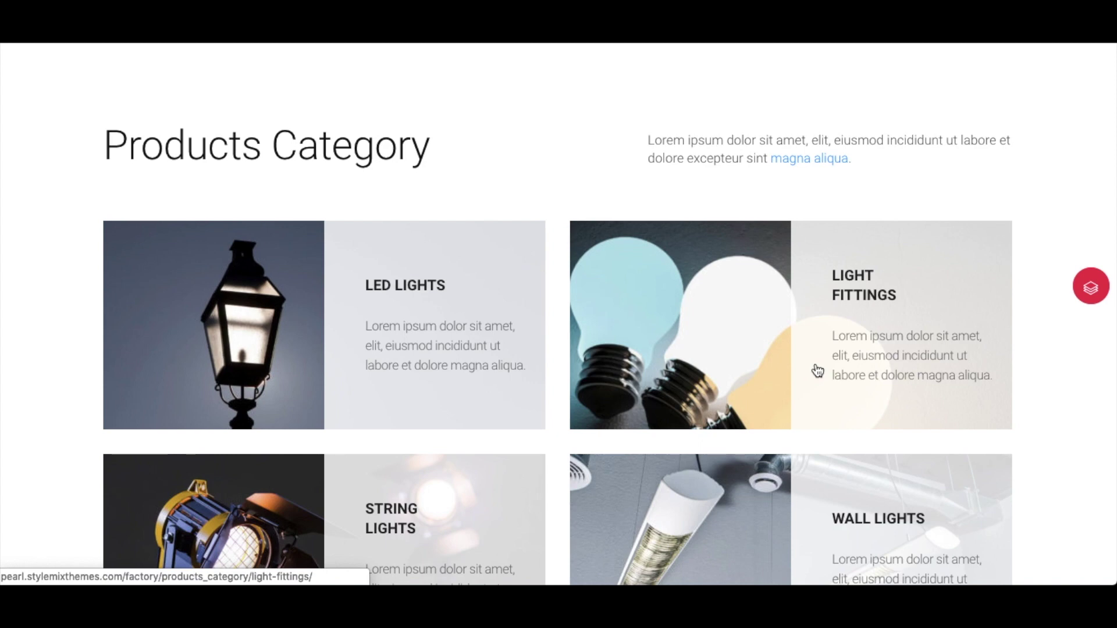
scroll(816, 369, "down", 10)
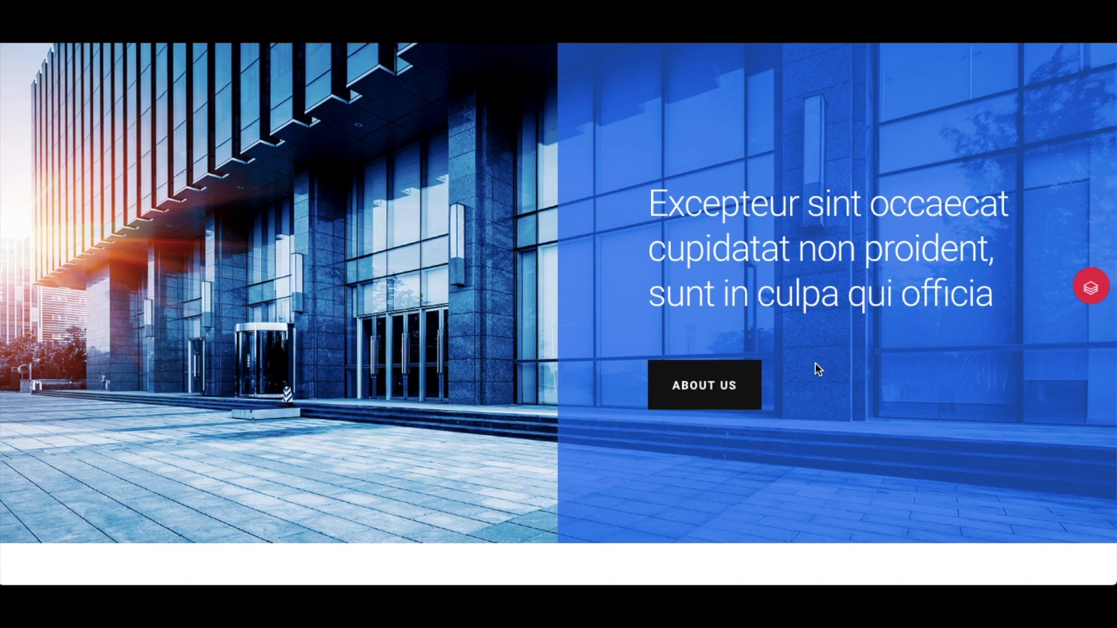
scroll(816, 365, "down", 8)
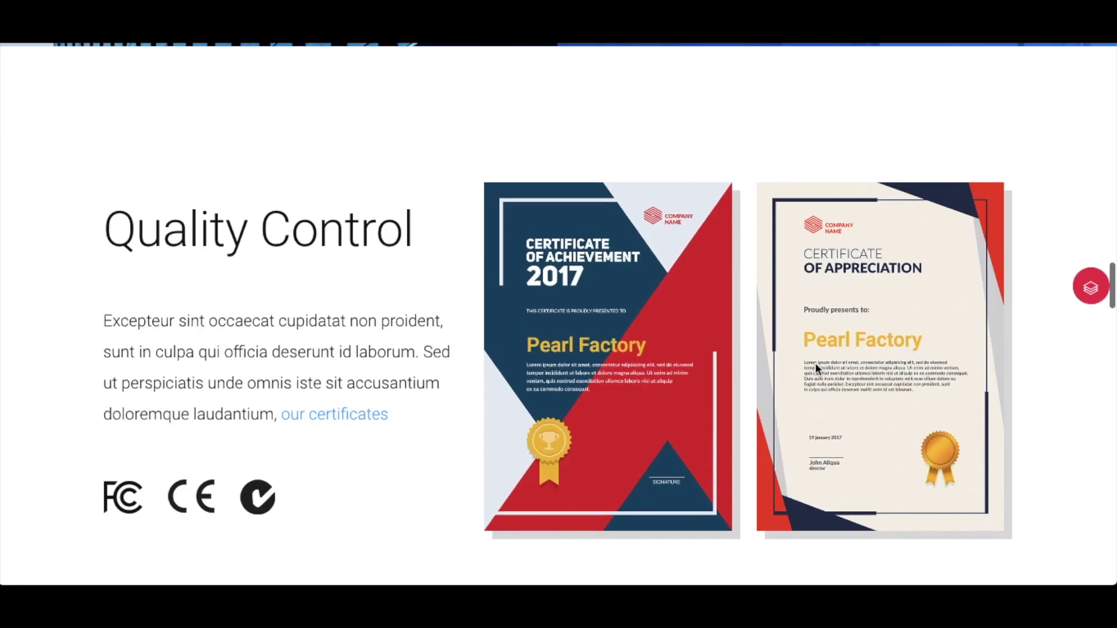
scroll(816, 365, "down", 5)
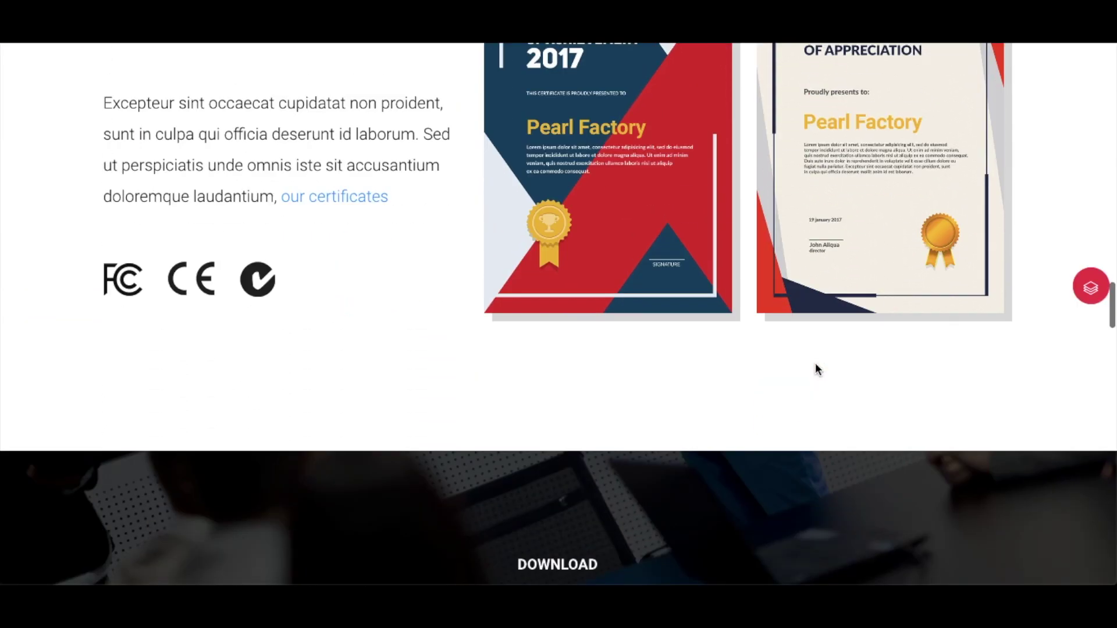
scroll(815, 362, "down", 2)
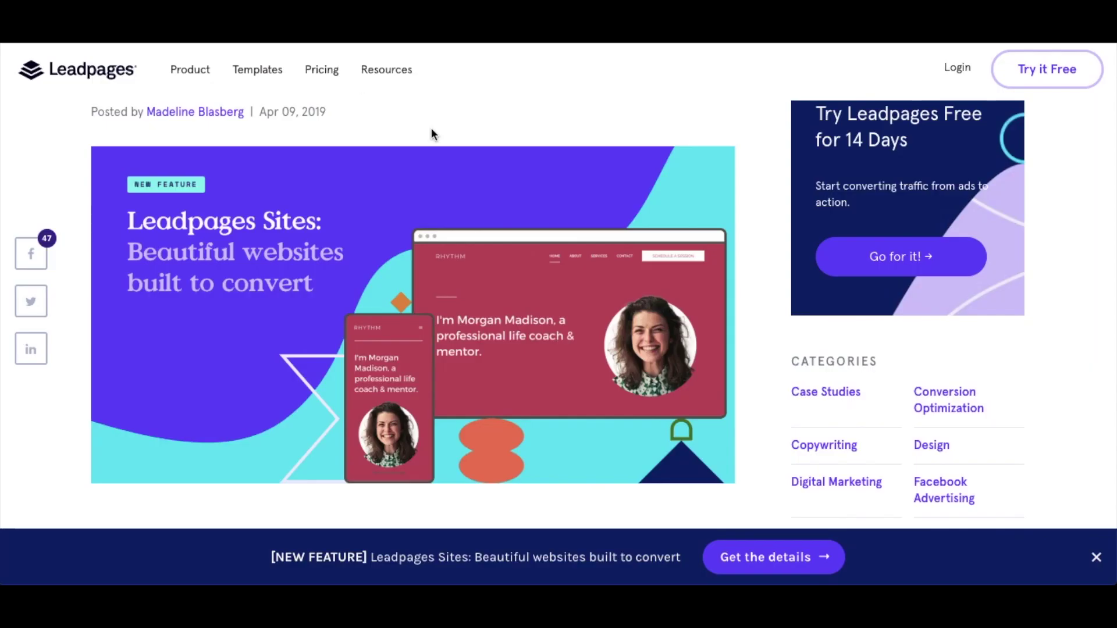
- Highlight the article's intro heading about converting visitors into leads
scroll(521, 190, "up", 2)
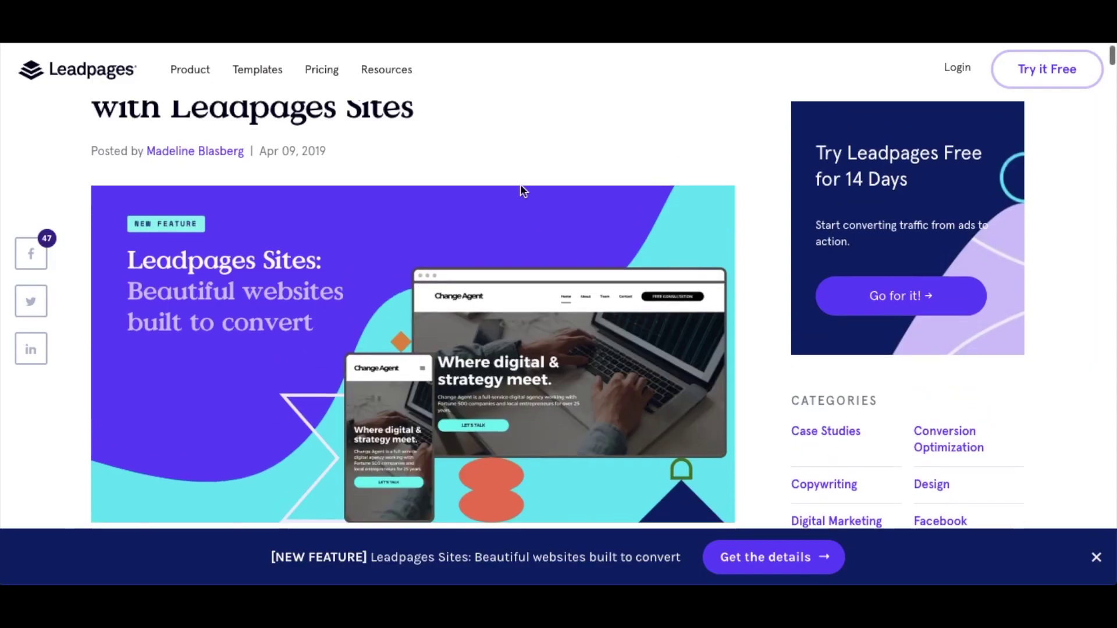
scroll(522, 189, "down", 3)
scroll(522, 190, "down", 4)
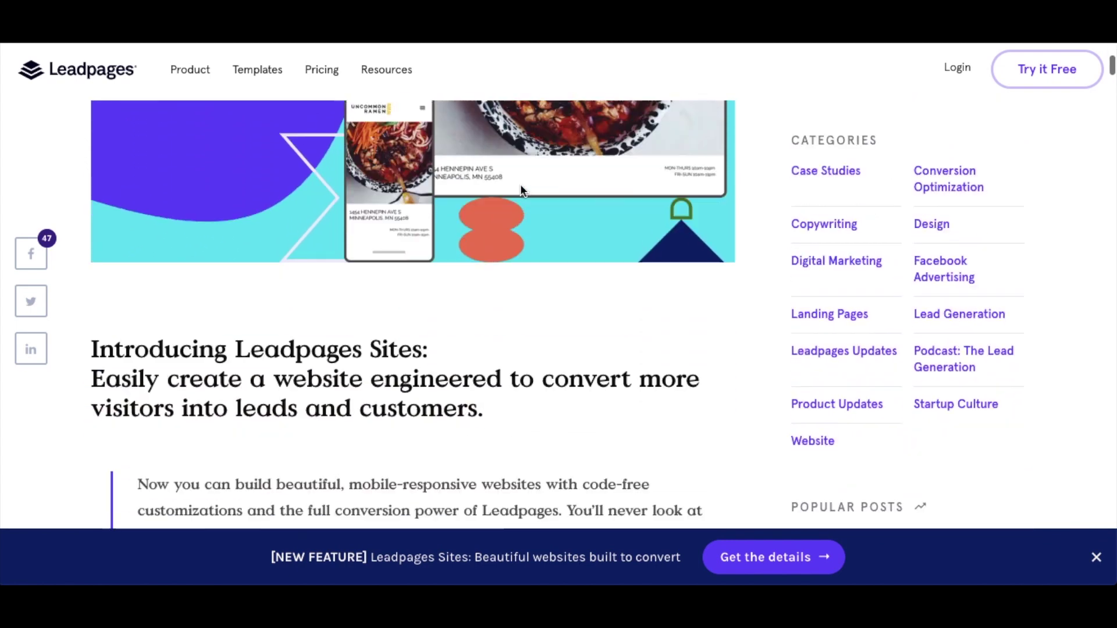
left_click_drag(501, 354, 94, 314)
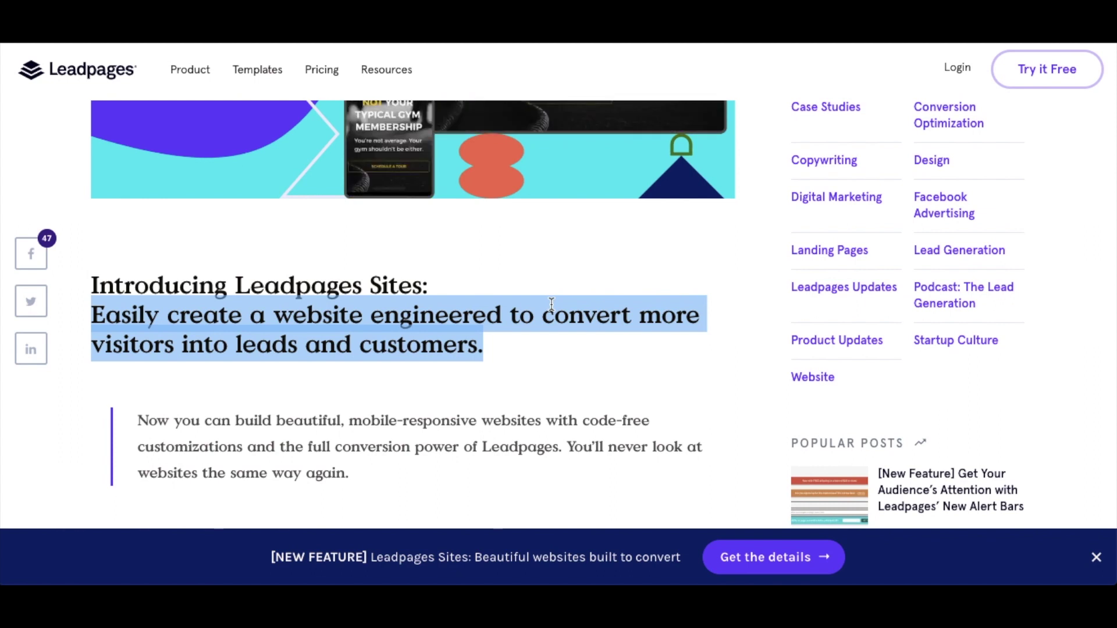
- Scroll down to the 'Myth busted' list and highlight the Fast page load speeds bullet
scroll(552, 303, "down", 15)
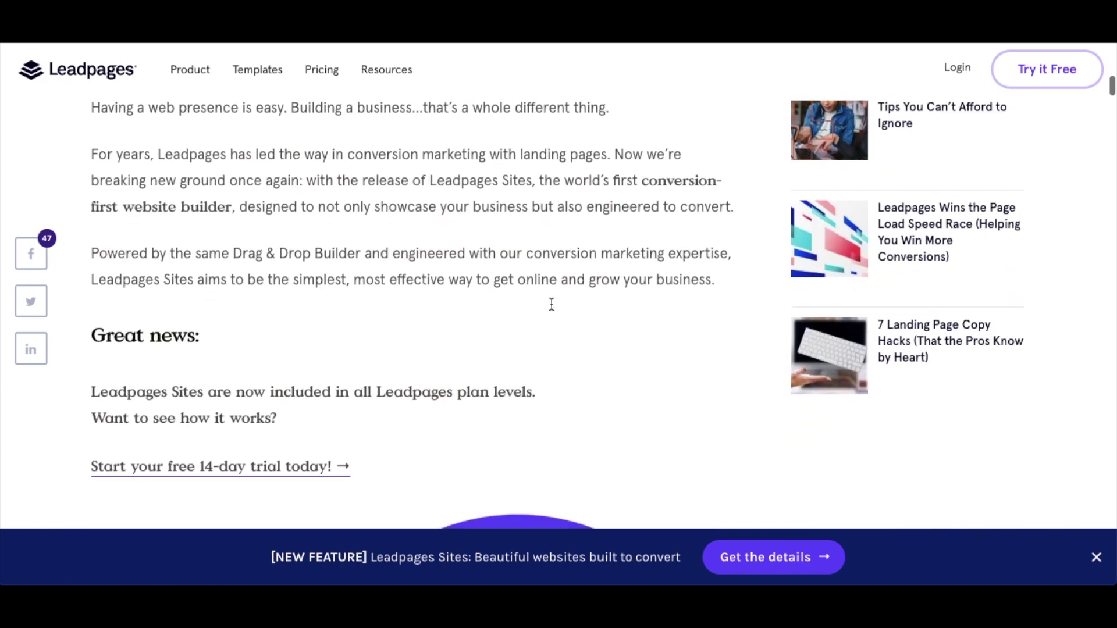
scroll(550, 303, "down", 8)
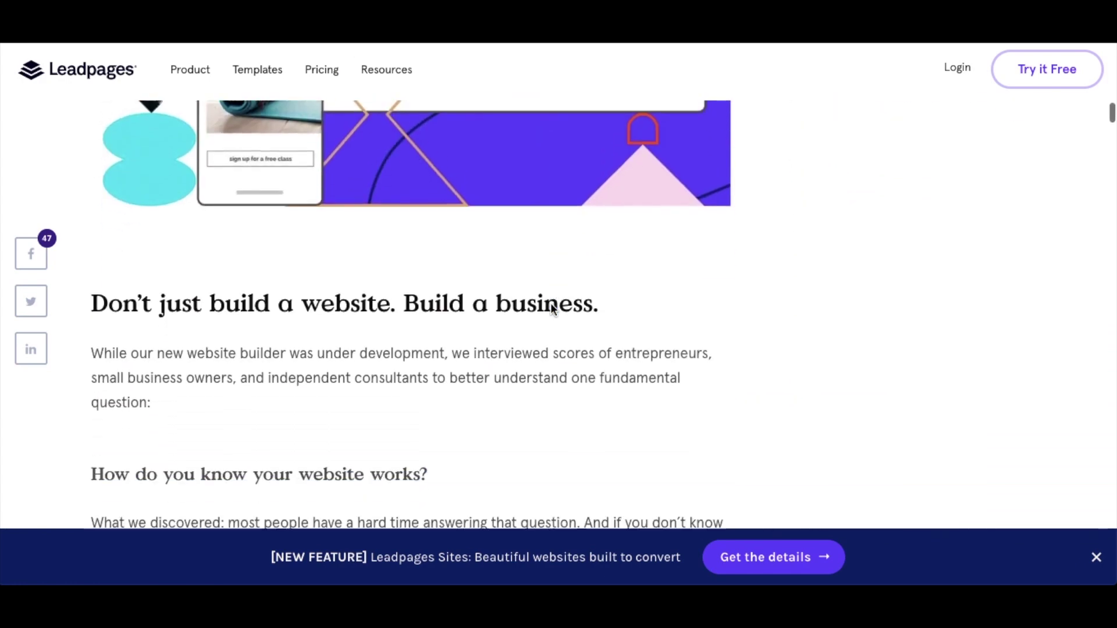
scroll(802, 366, "down", 1)
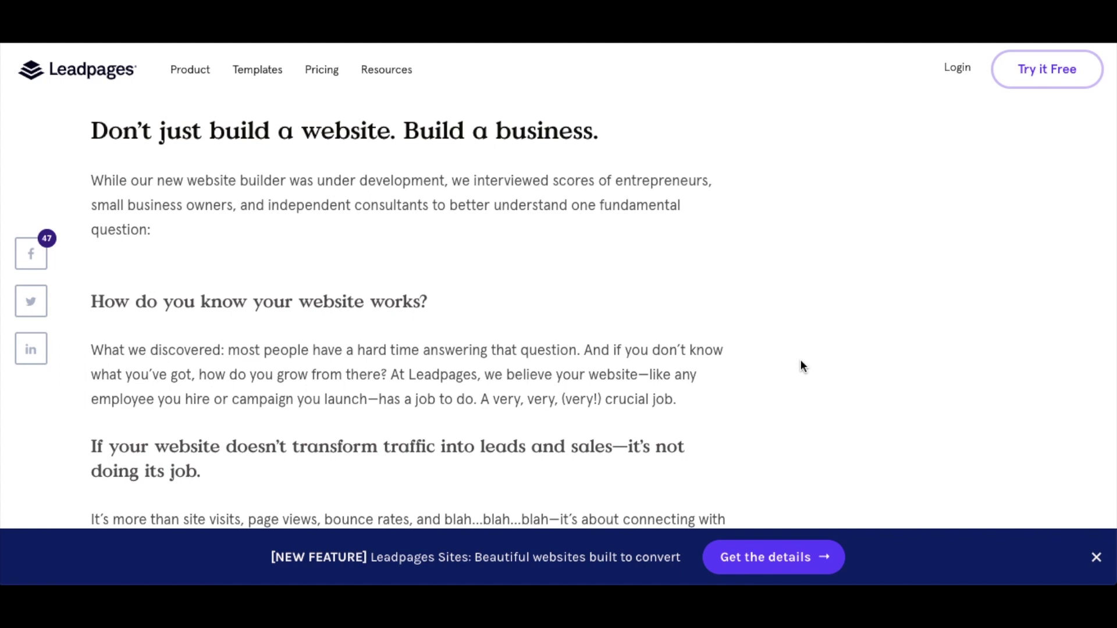
scroll(801, 363, "down", 9)
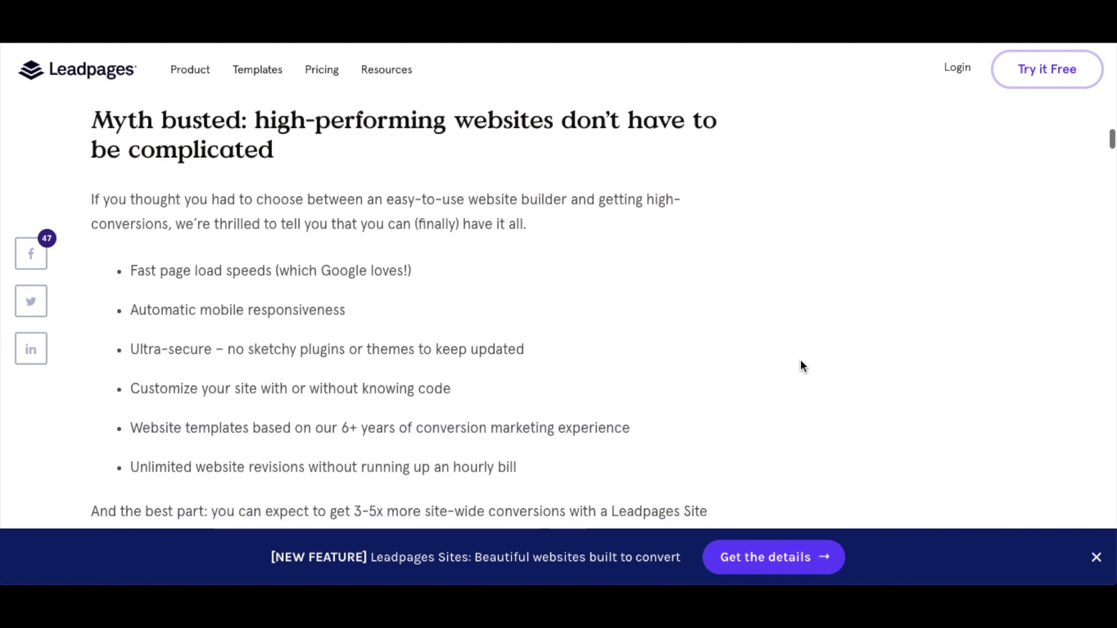
scroll(801, 362, "up", 1)
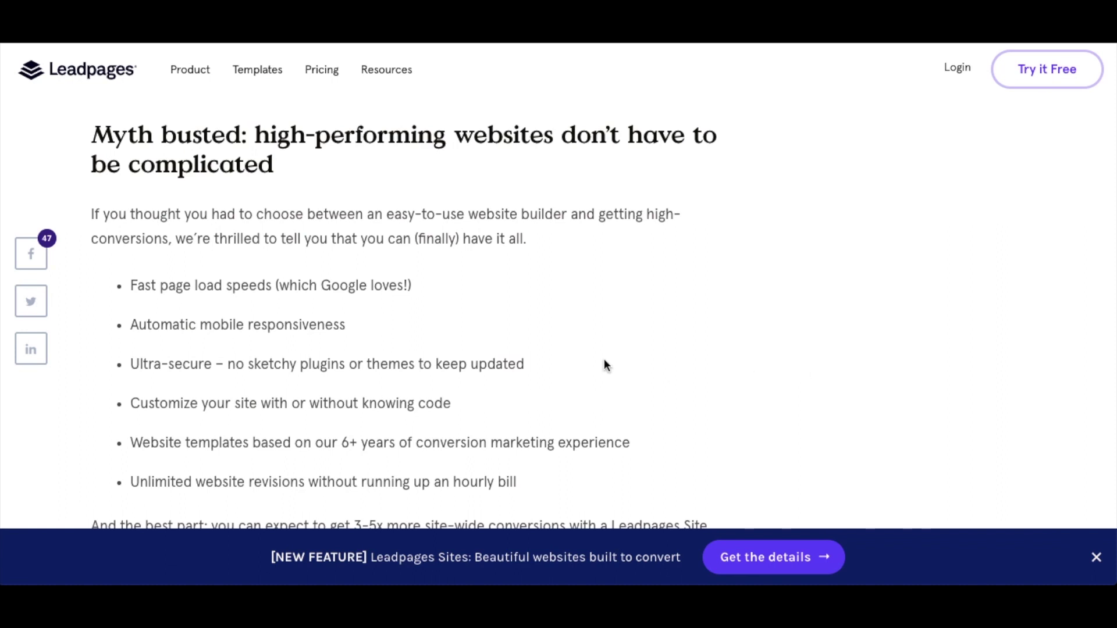
left_click_drag(416, 284, 132, 286)
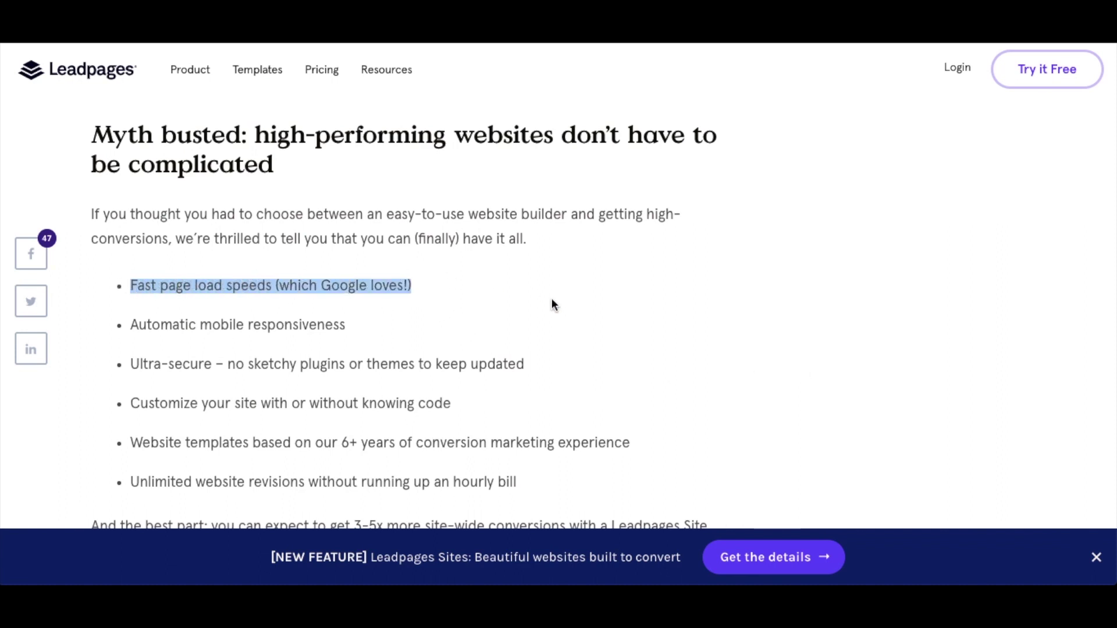
- Clear the highlight and highlight the website templates bullet further down the article
left_click(356, 336)
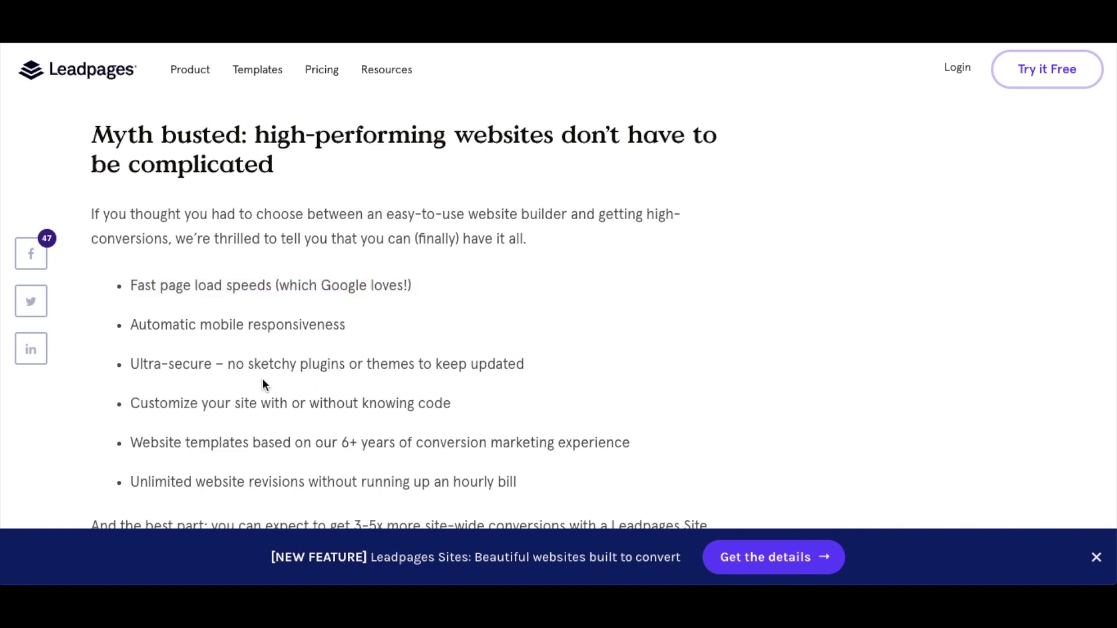
scroll(494, 394, "down", 1)
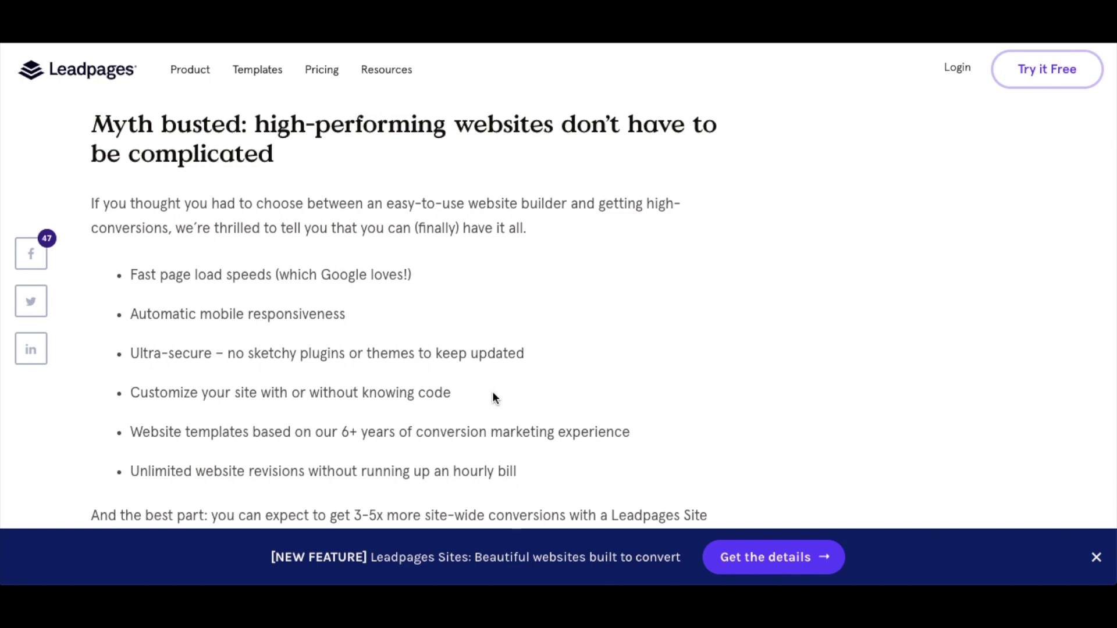
left_click_drag(642, 434, 135, 432)
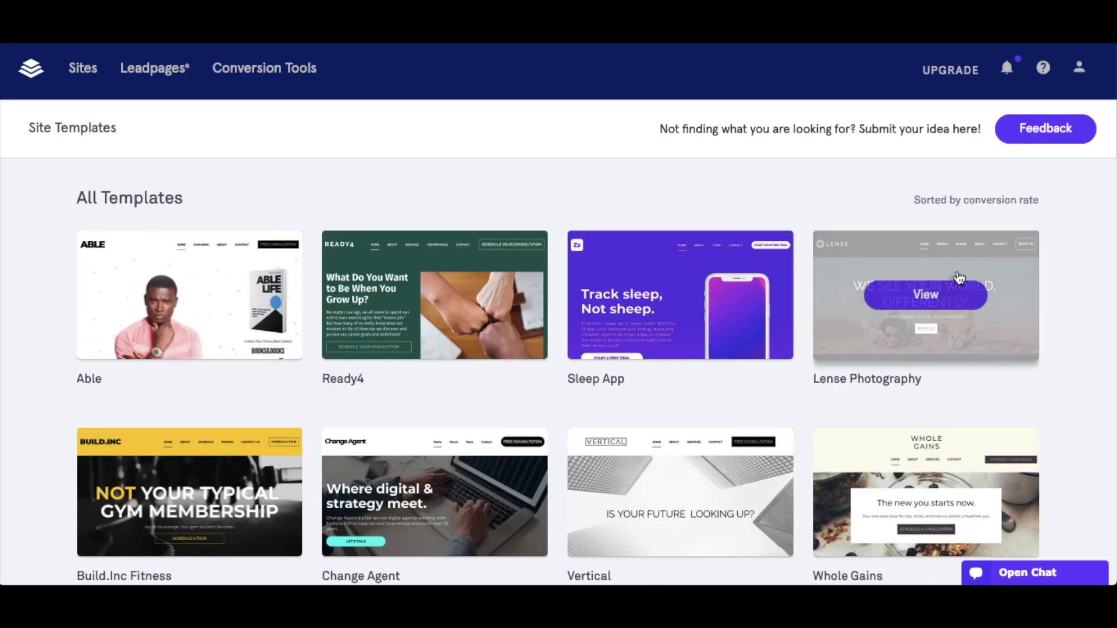
scroll(1051, 351, "down", 1)
scroll(1051, 350, "down", 4)
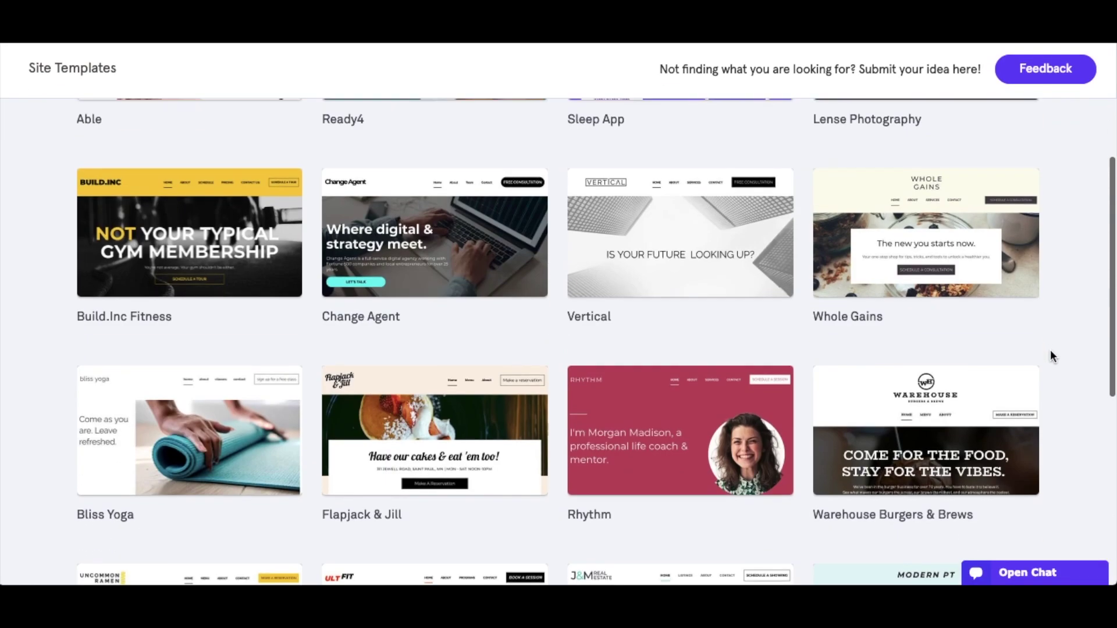
scroll(1051, 351, "down", 5)
scroll(1050, 356, "down", 3)
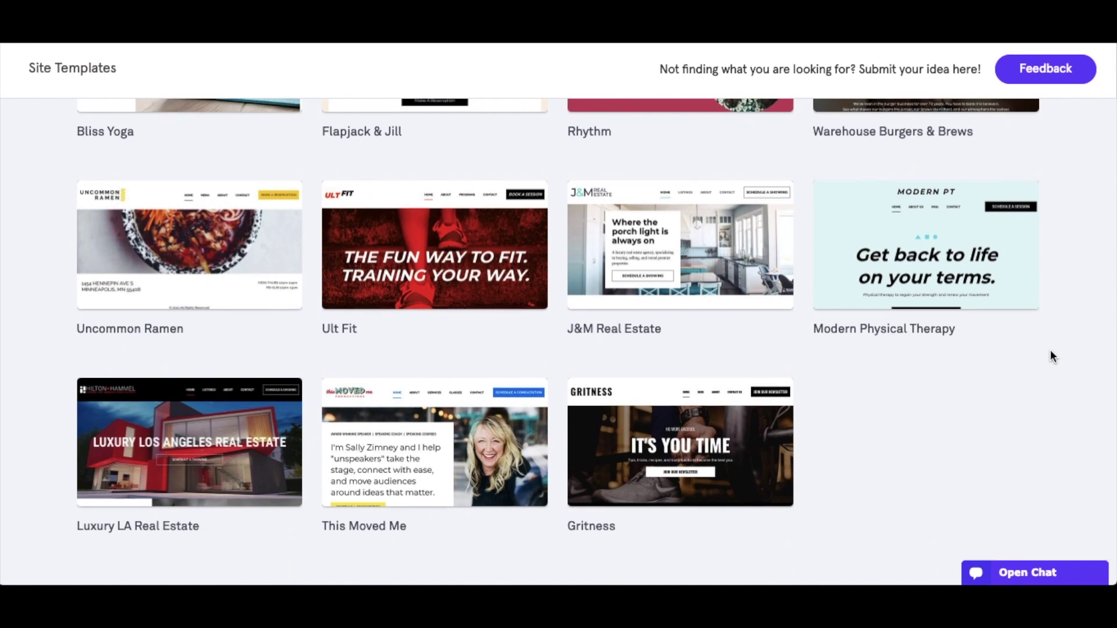
scroll(1050, 356, "up", 6)
scroll(1051, 351, "up", 5)
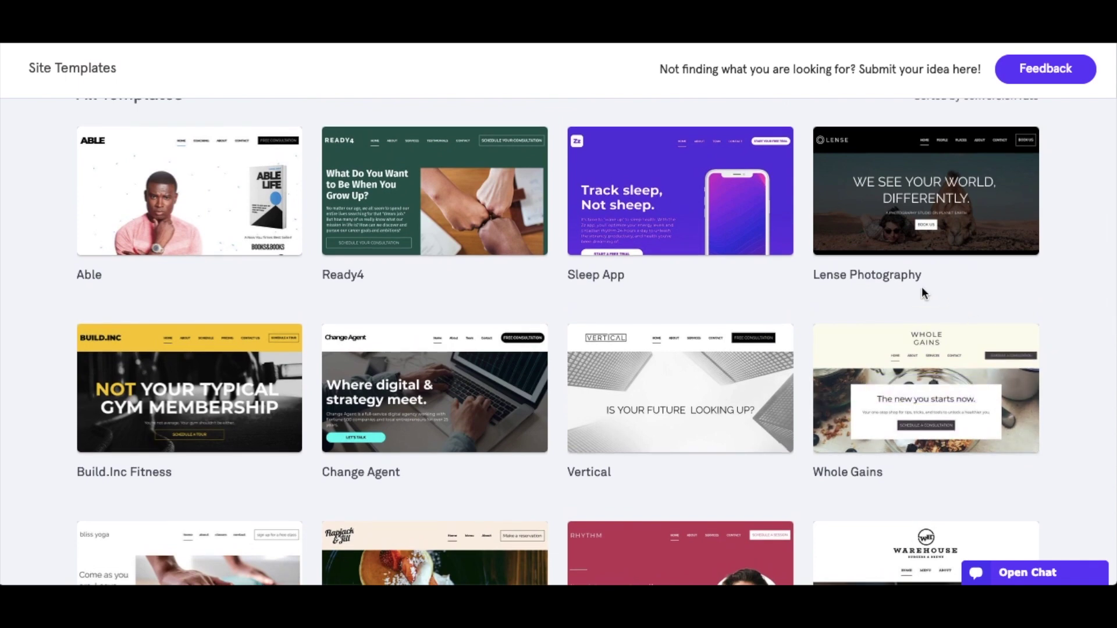
left_click_drag(923, 278, 804, 278)
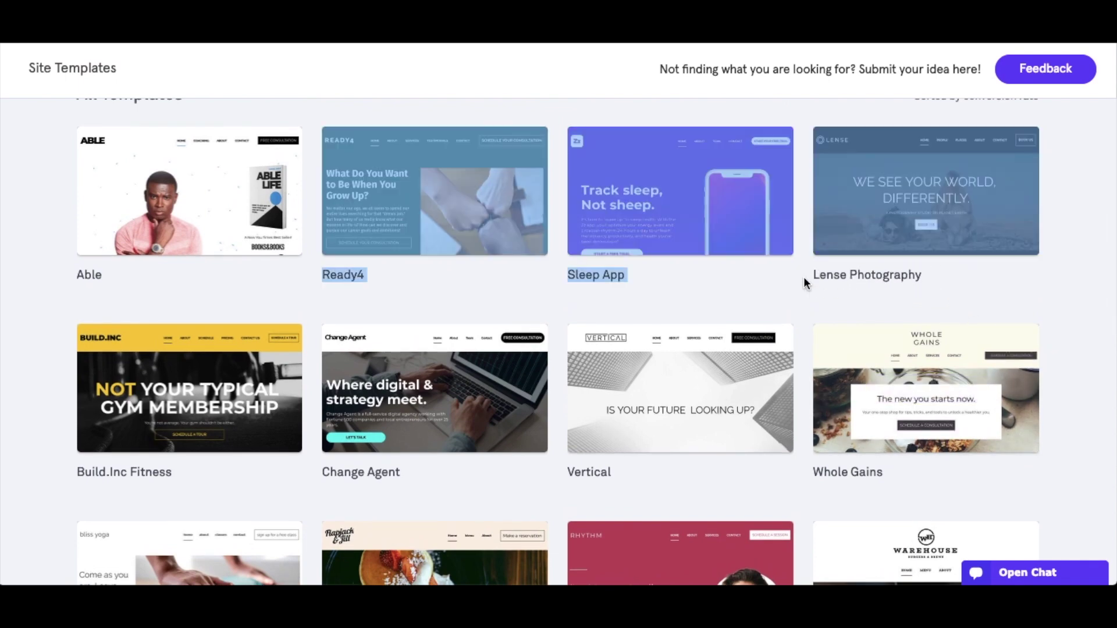
left_click(929, 296)
scroll(928, 295, "down", 1)
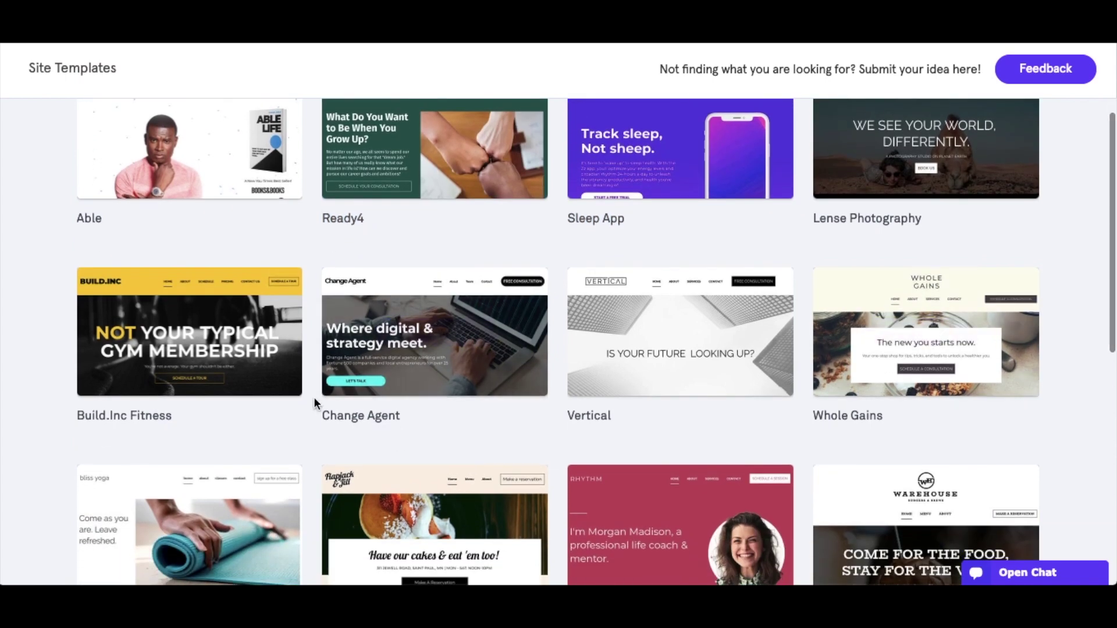
mouse_move(178, 332)
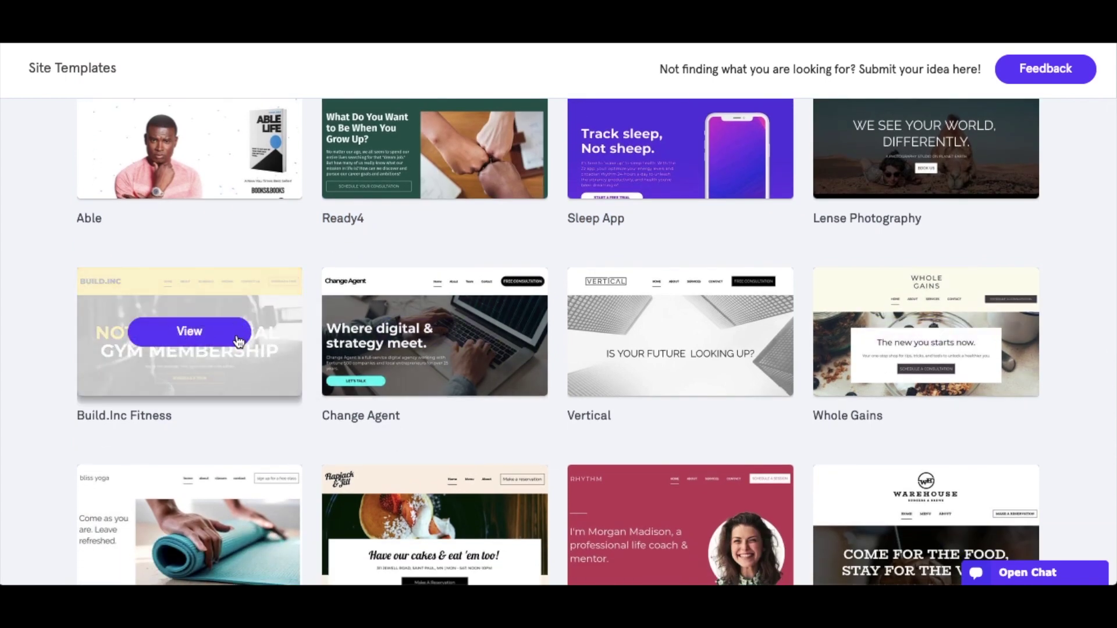
scroll(262, 430, "down", 3)
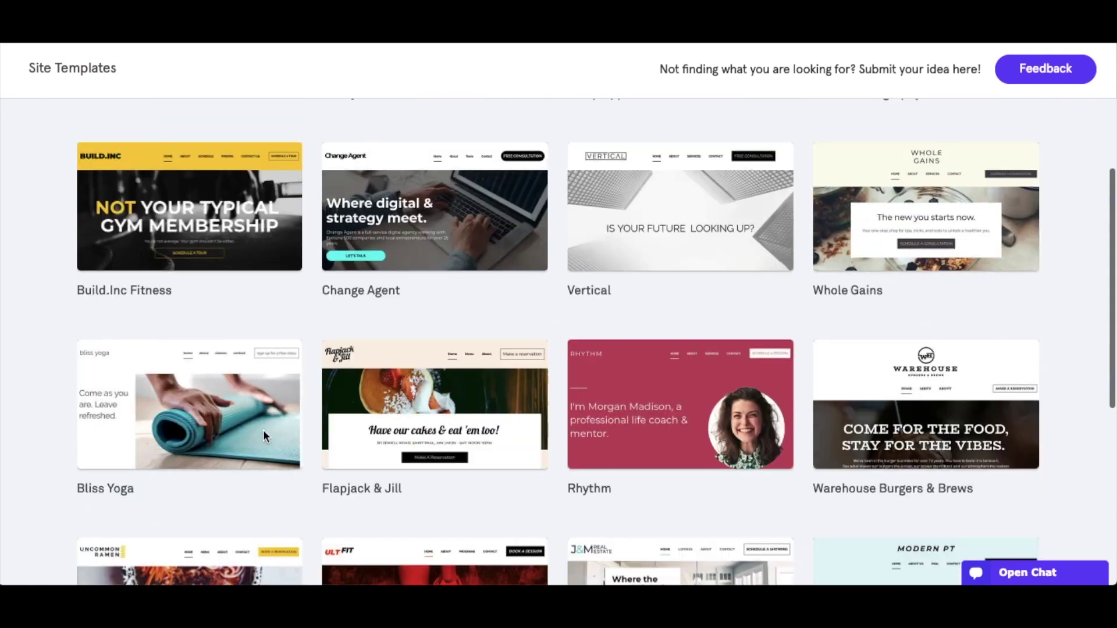
scroll(727, 436, "down", 3)
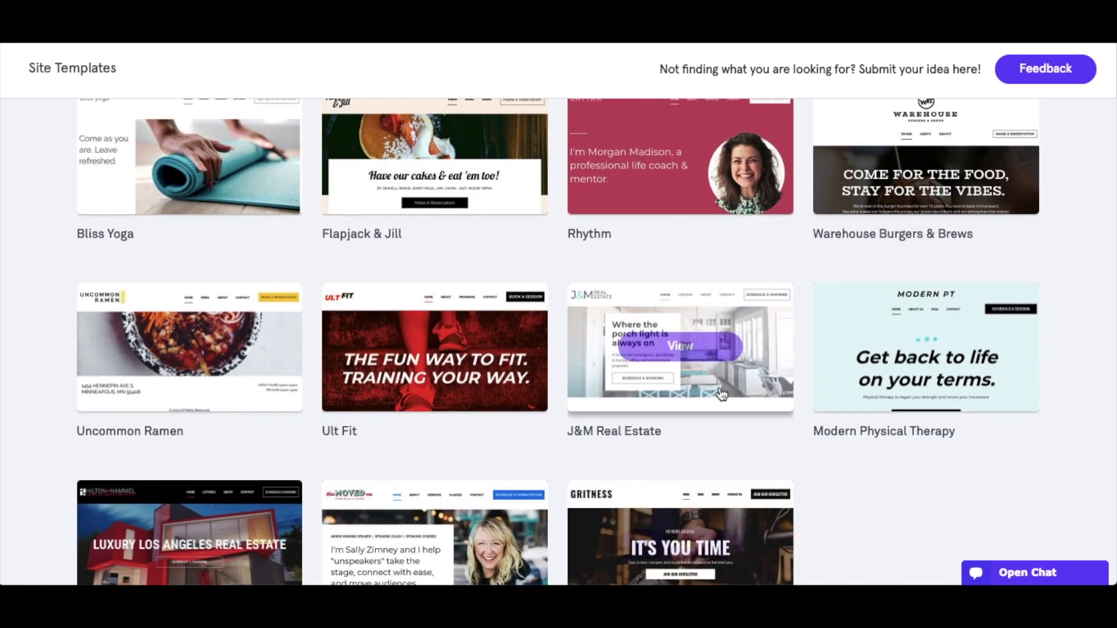
mouse_move(756, 389)
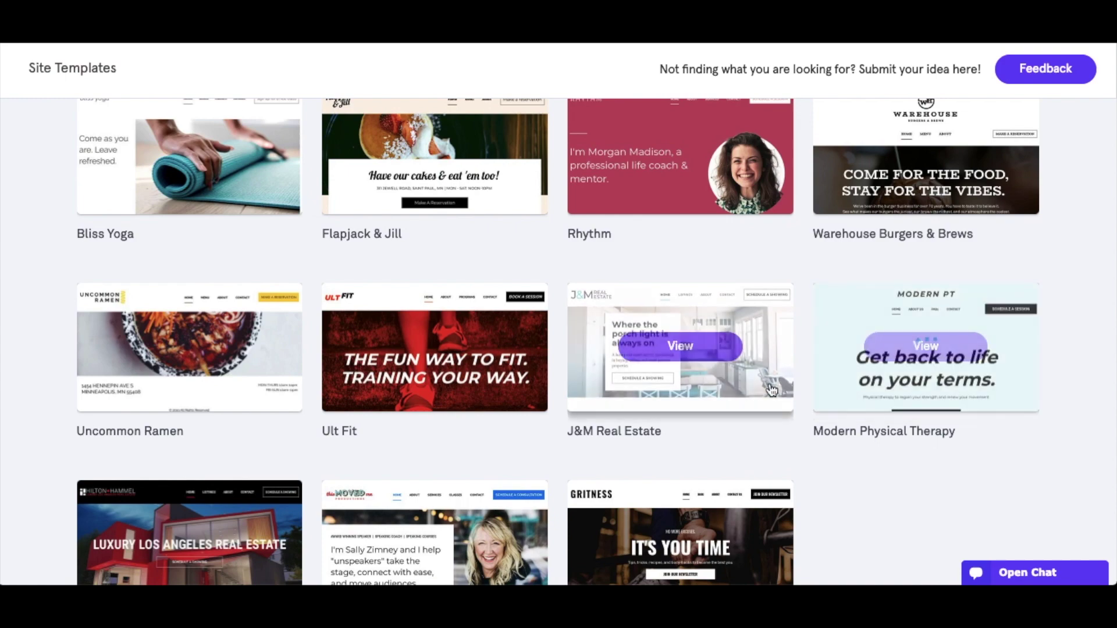
scroll(769, 388, "up", 5)
scroll(769, 389, "up", 4)
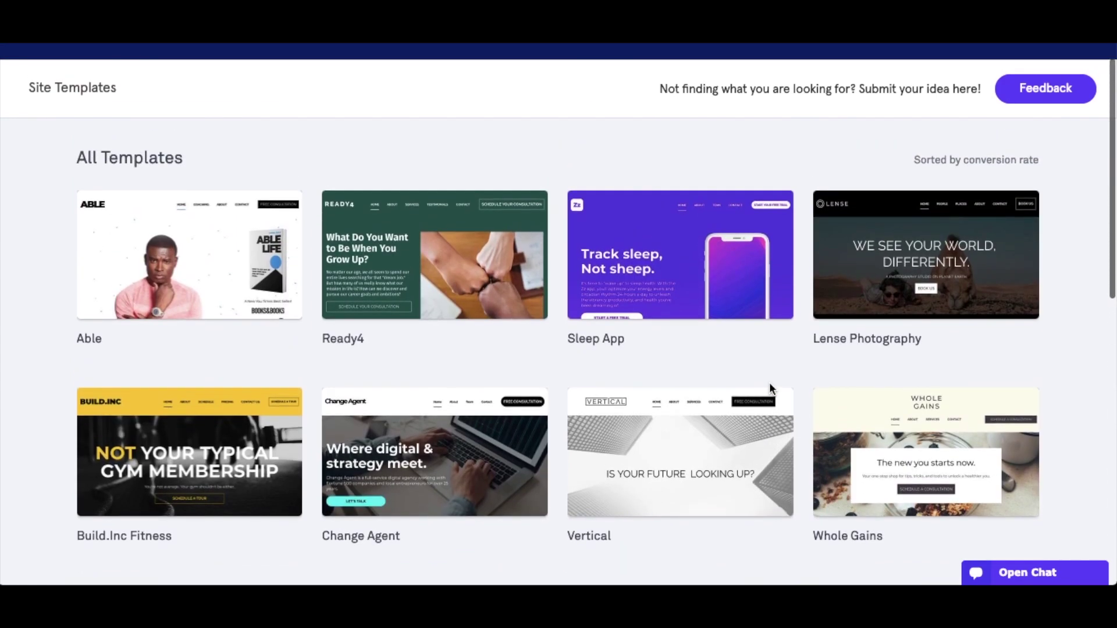
left_click(190, 261)
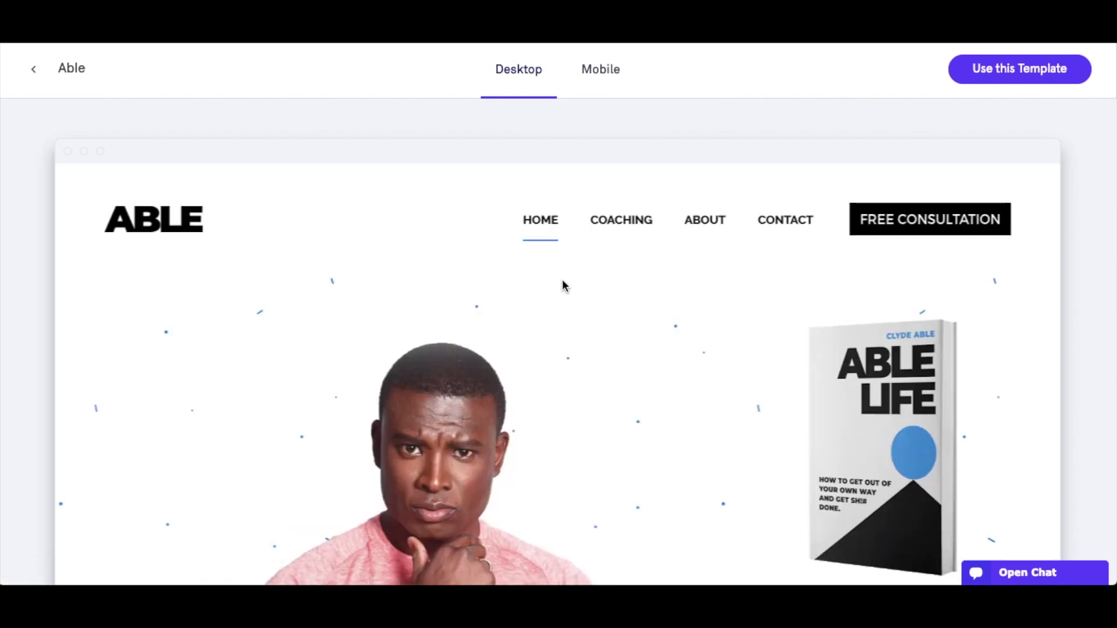
left_click(600, 70)
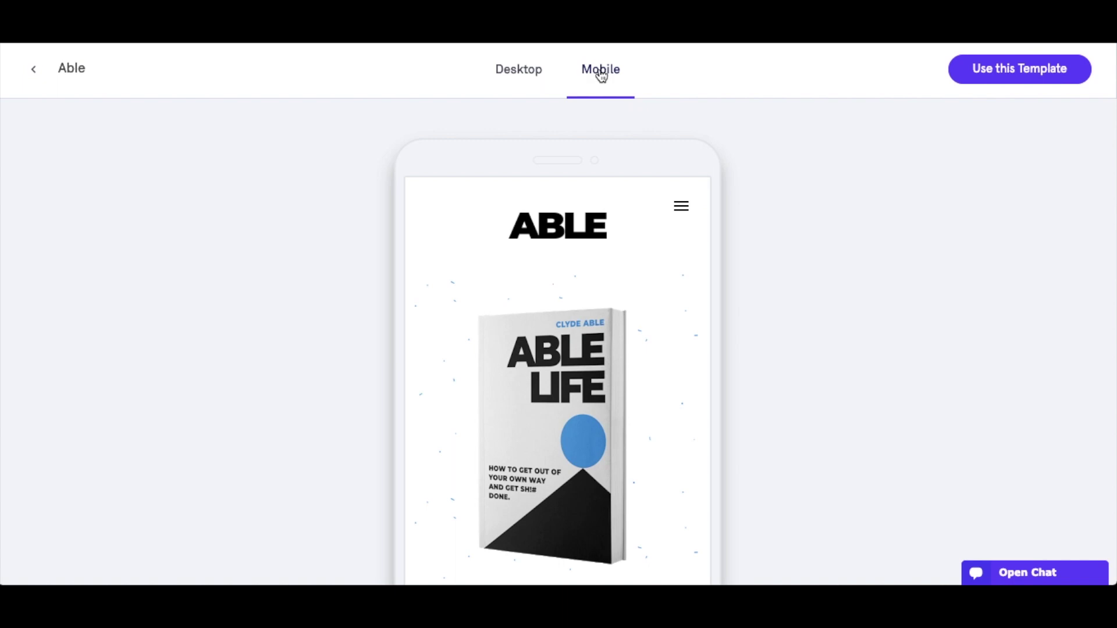
scroll(653, 372, "down", 8)
scroll(653, 369, "down", 10)
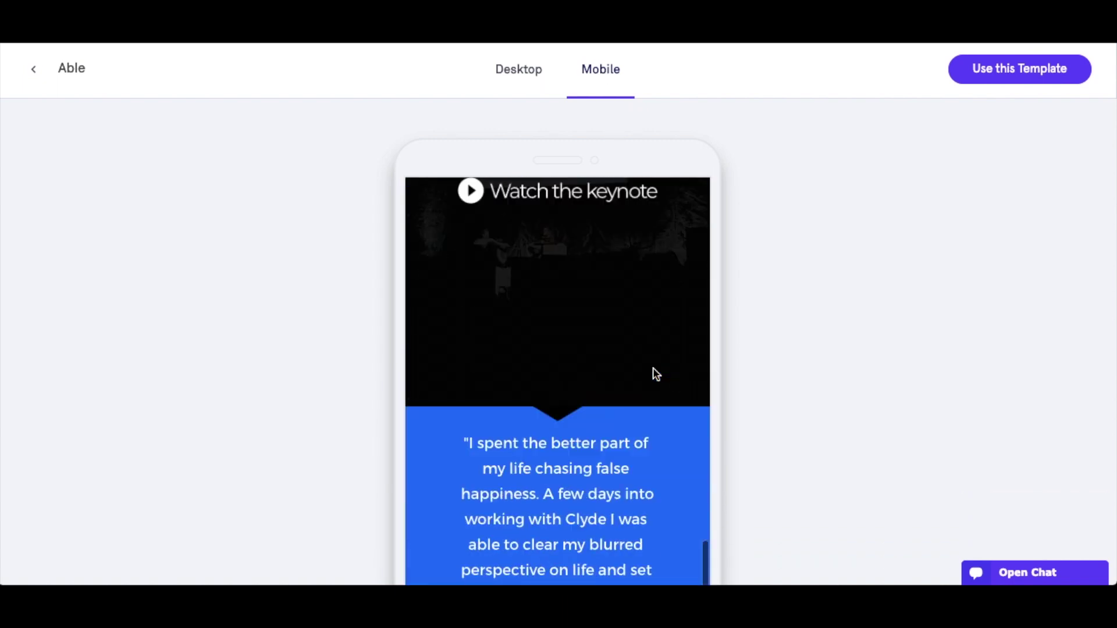
scroll(653, 373, "down", 10)
scroll(653, 372, "up", 10)
scroll(653, 370, "up", 12)
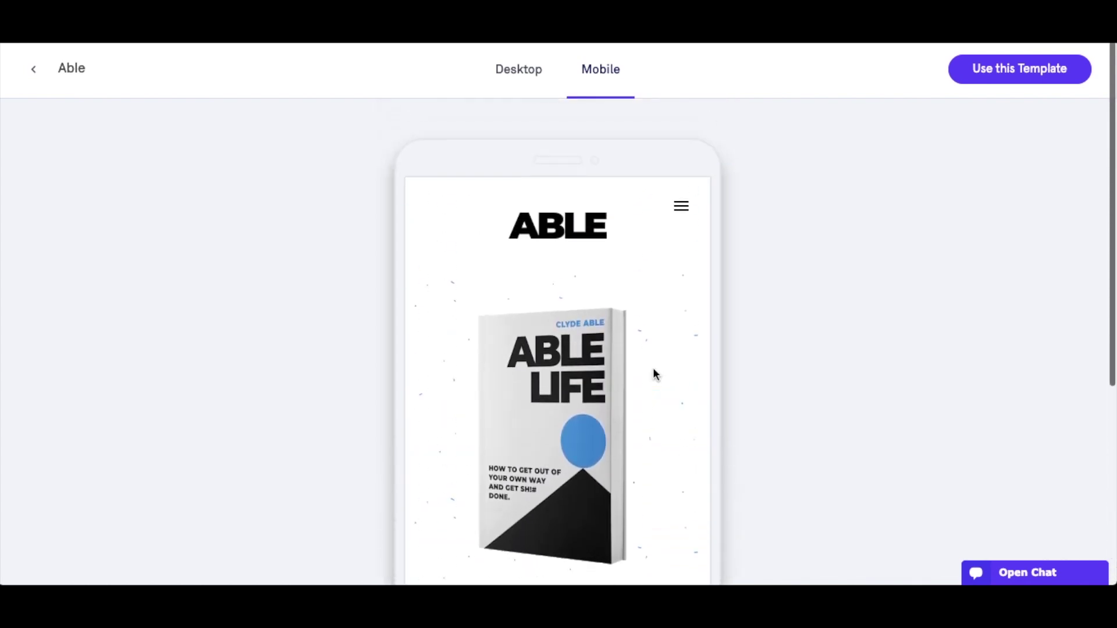
left_click(33, 69)
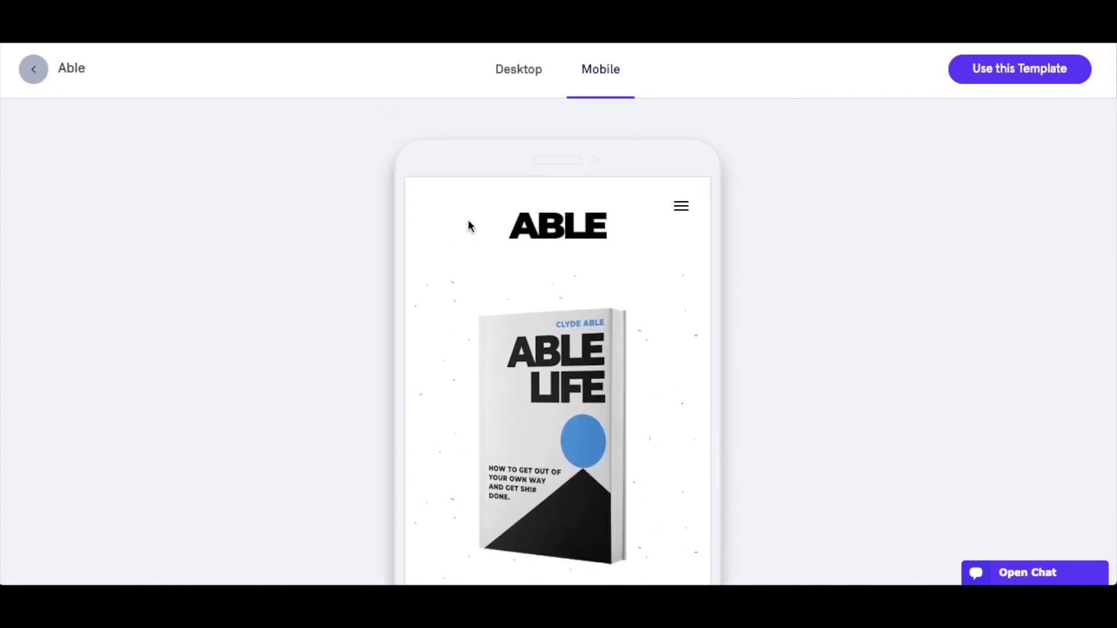
- Preview the Whole Gains template and scroll through its demo page
scroll(955, 370, "down", 3)
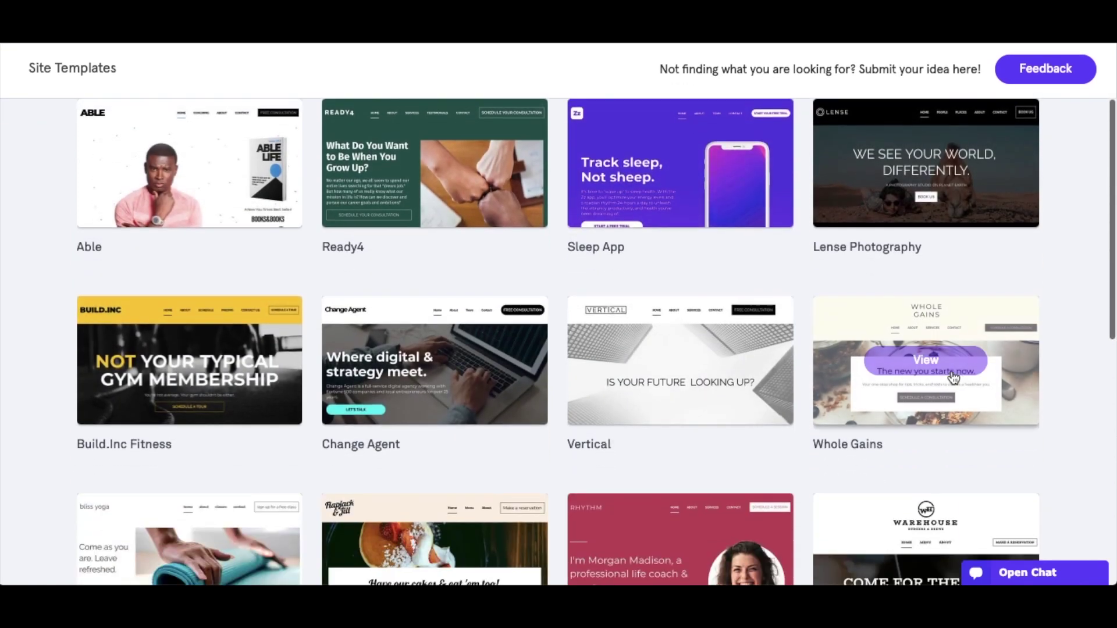
left_click(928, 366)
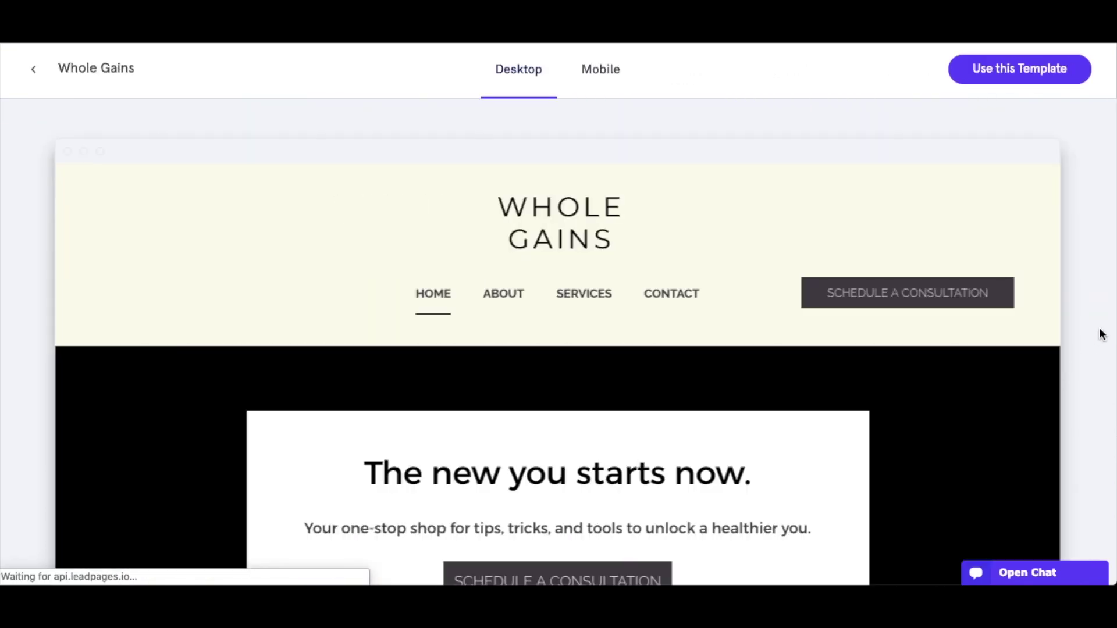
scroll(1100, 333, "down", 2)
scroll(1100, 333, "down", 1)
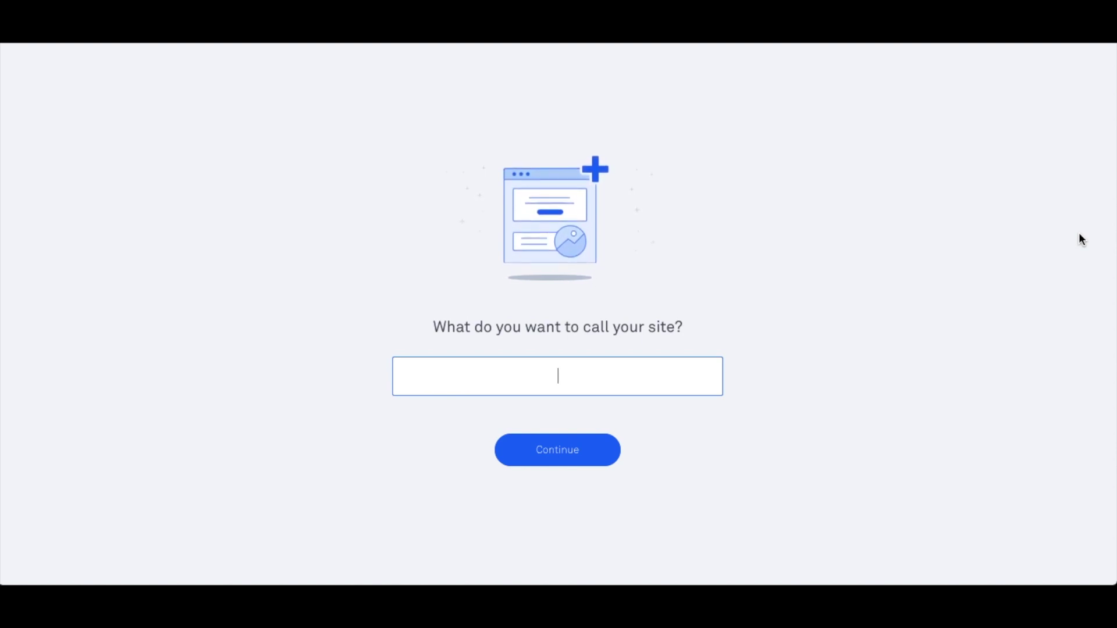
- Name the new site 'Example 1' and create it
type("Example 1")
left_click(578, 463)
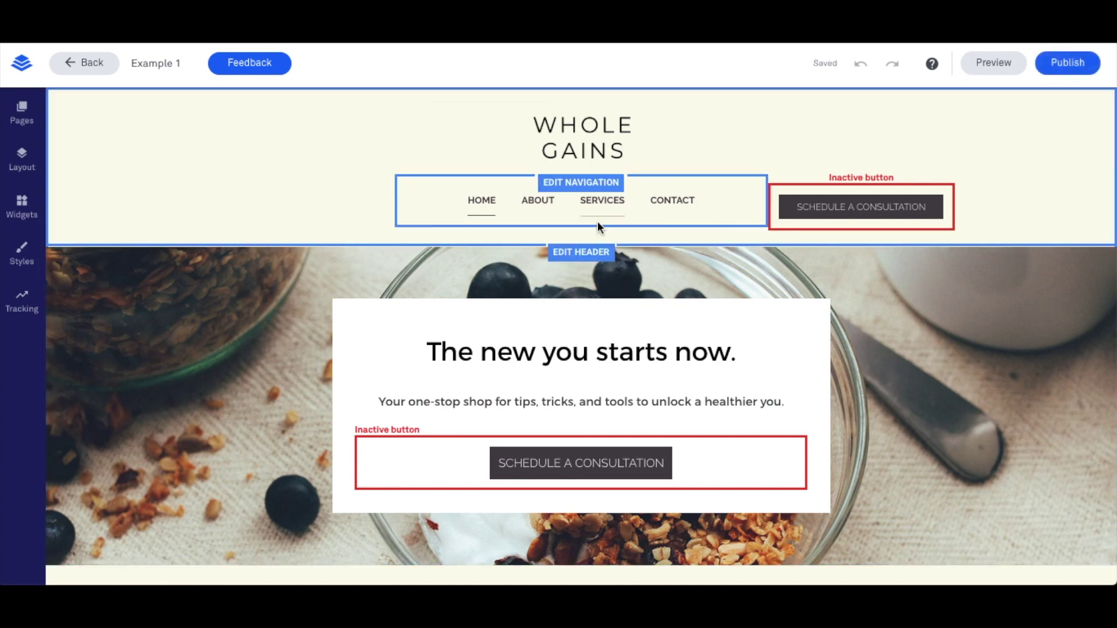
- Replace the hero headline 'The new you starts now.' with FREE CONSULTATION
left_click(542, 351)
triple_click(542, 352)
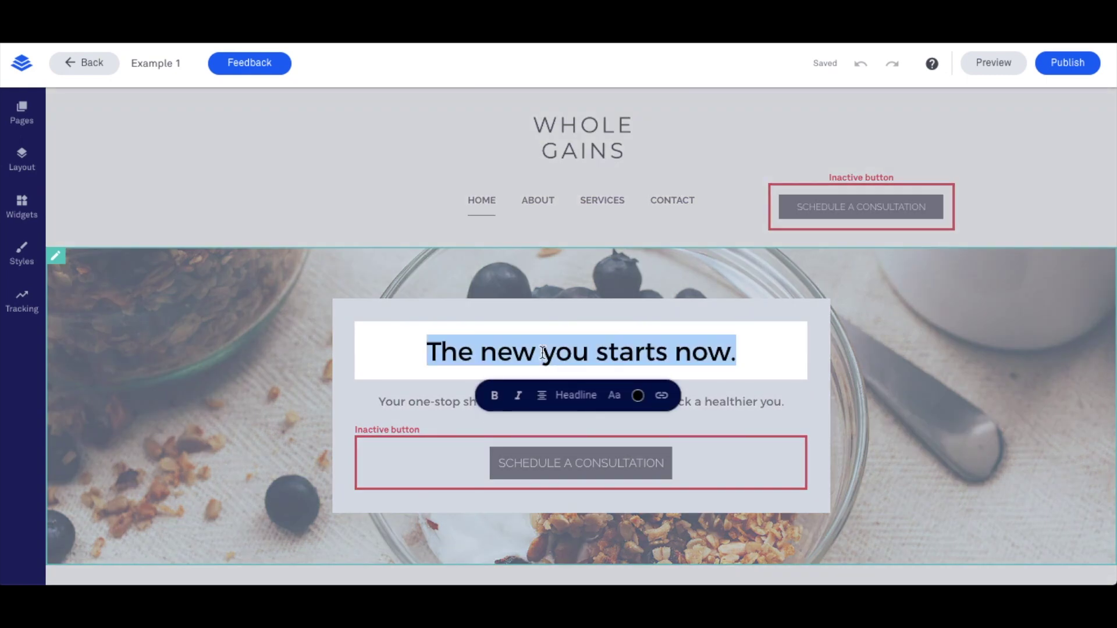
type("FREE ")
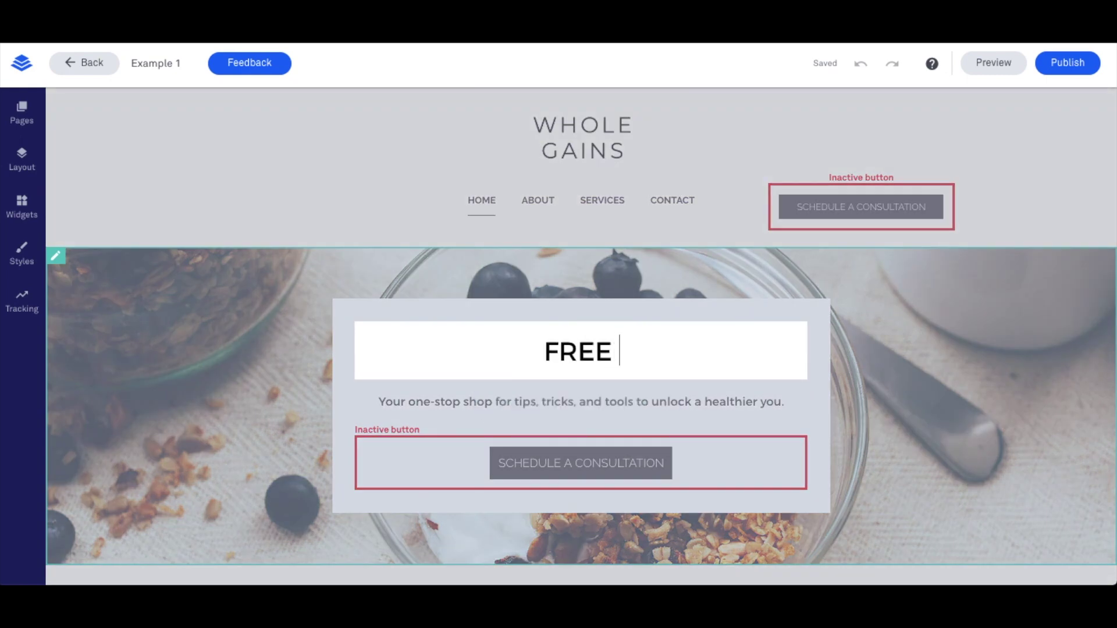
type("CONSULTATION")
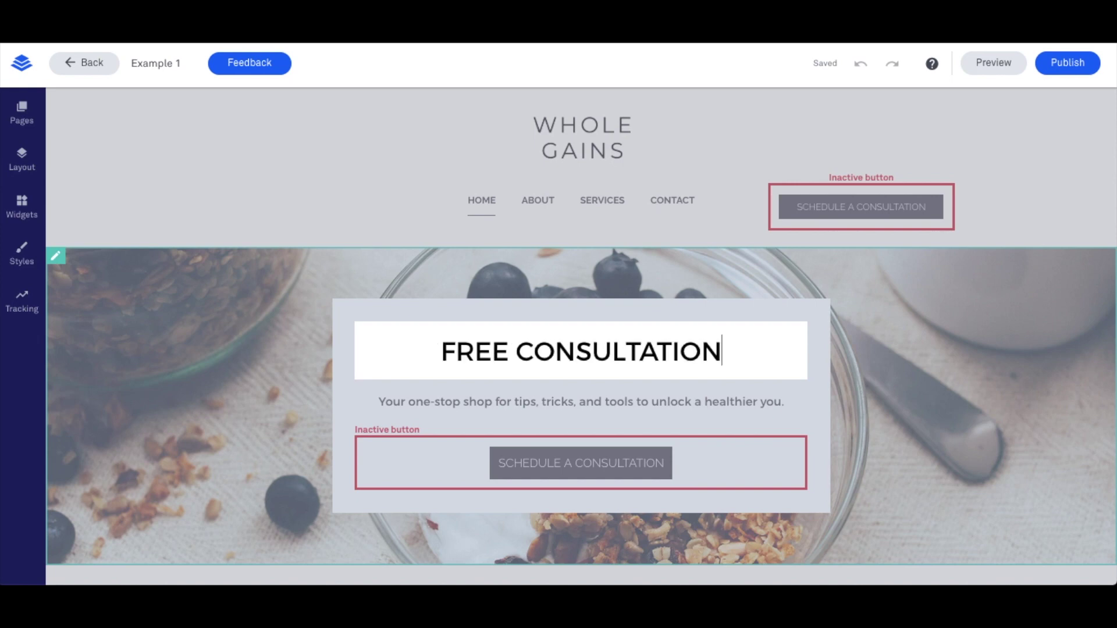
- Save the FREE CONSULTATION headline, then browse the hero button's click-event options without choosing one
left_click(779, 298)
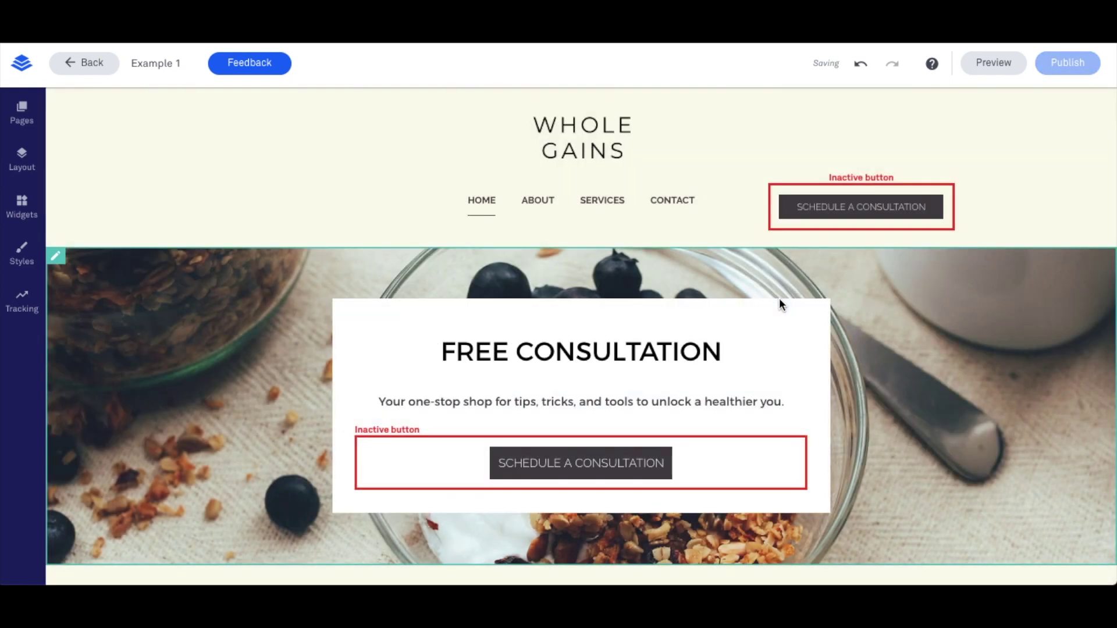
mouse_move(717, 350)
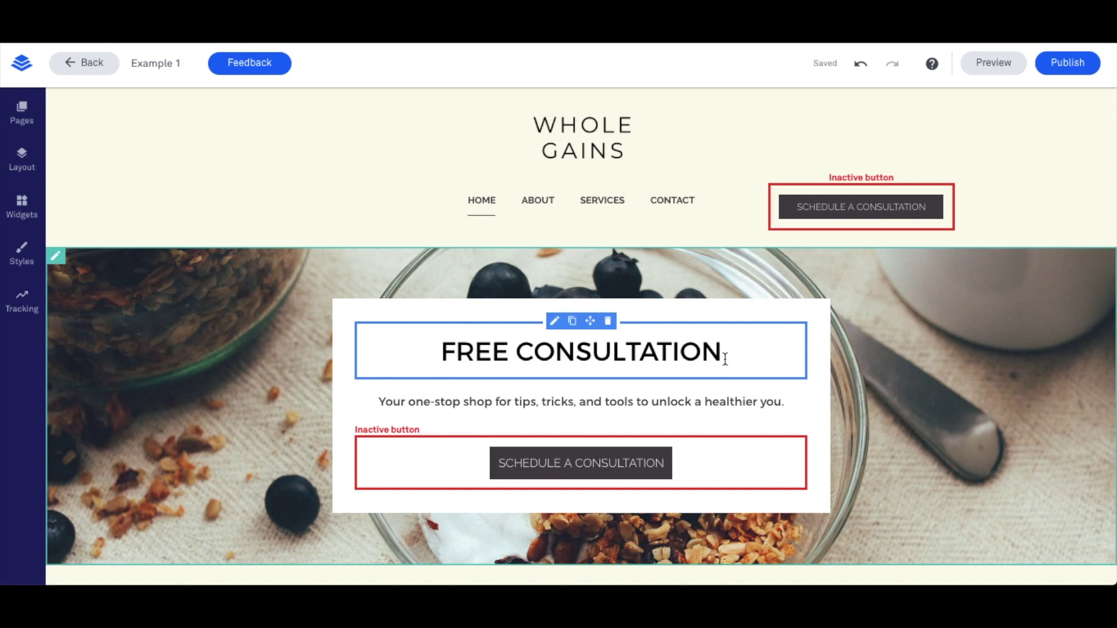
mouse_move(392, 455)
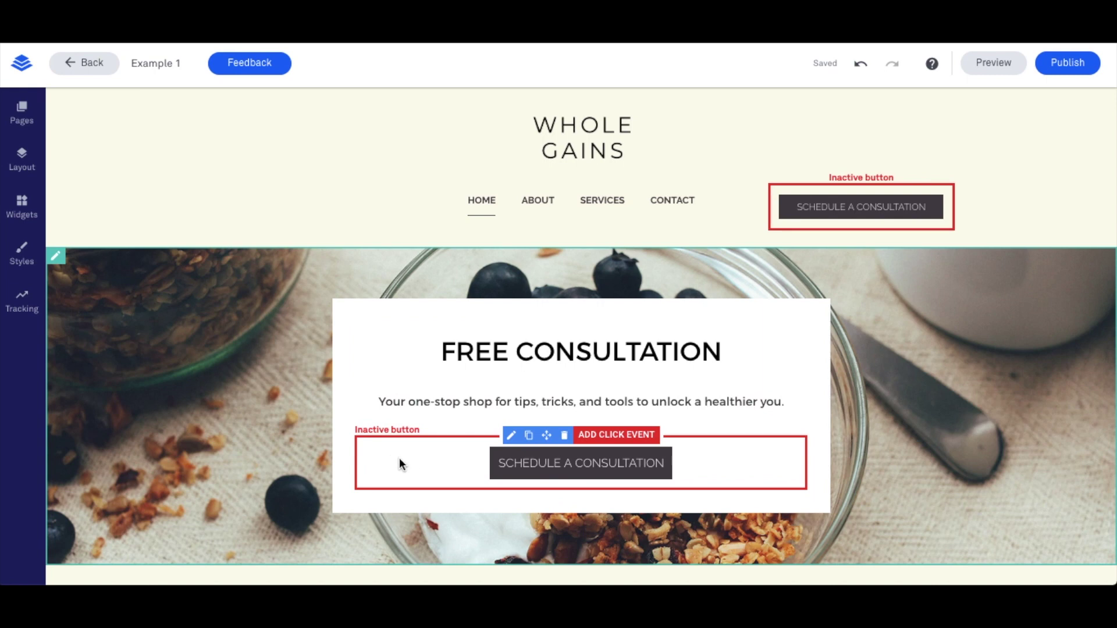
left_click(620, 436)
scroll(575, 378, "down", 3)
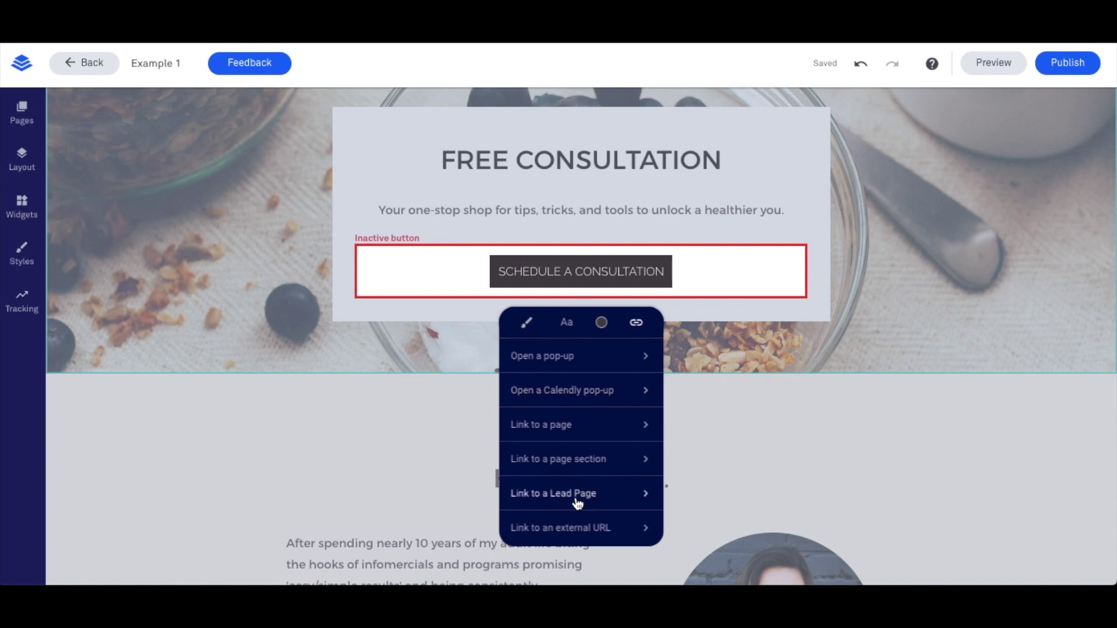
scroll(581, 465, "down", 1)
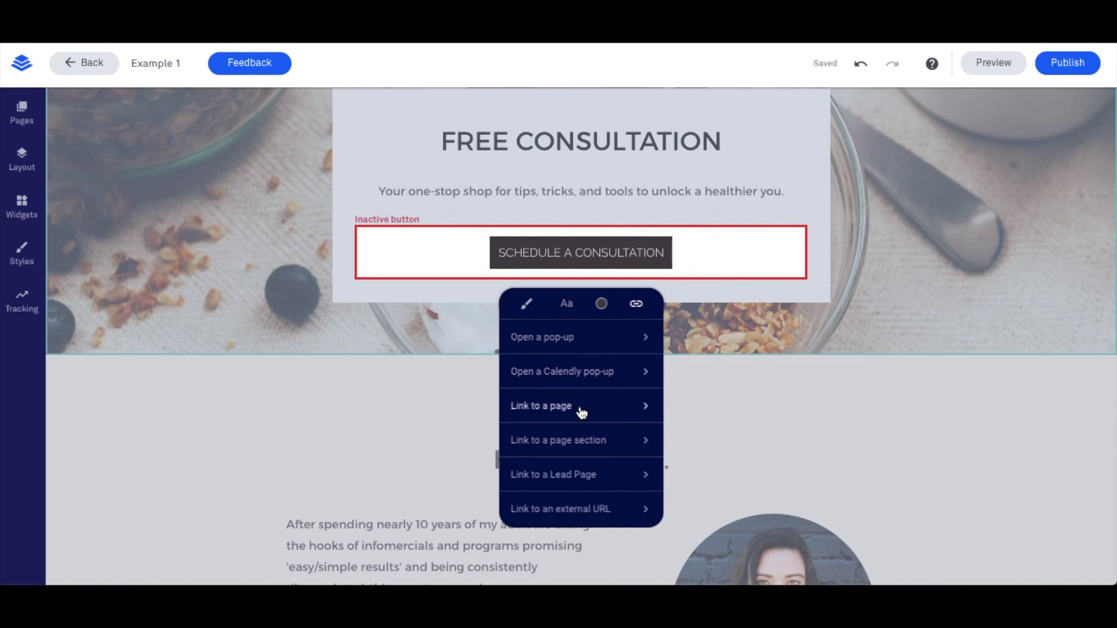
scroll(582, 412, "up", 4)
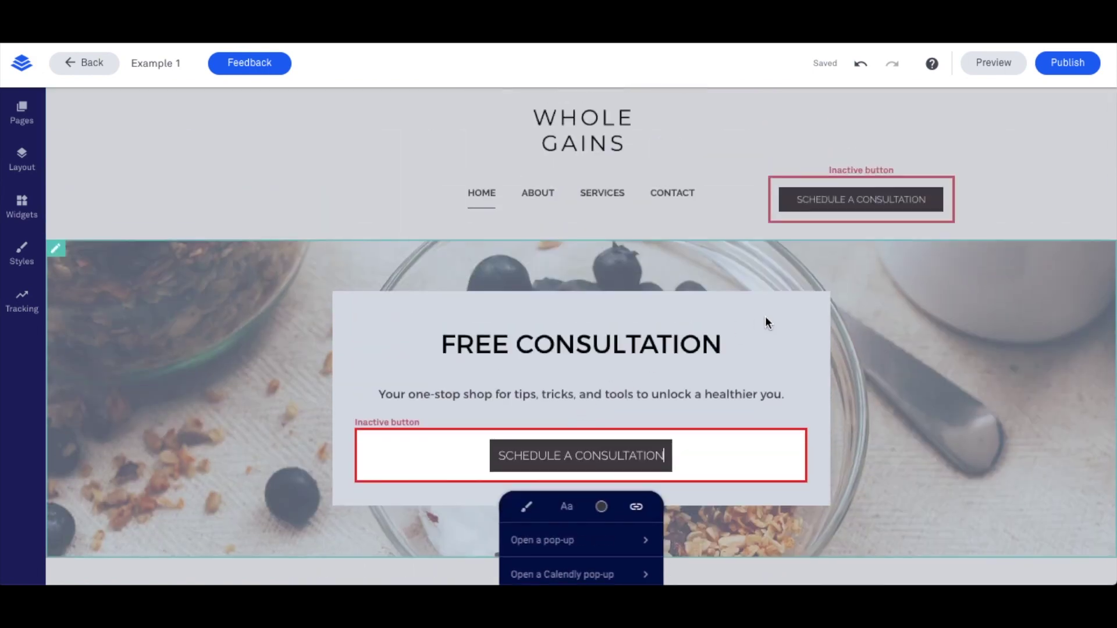
left_click(766, 317)
left_click(556, 459)
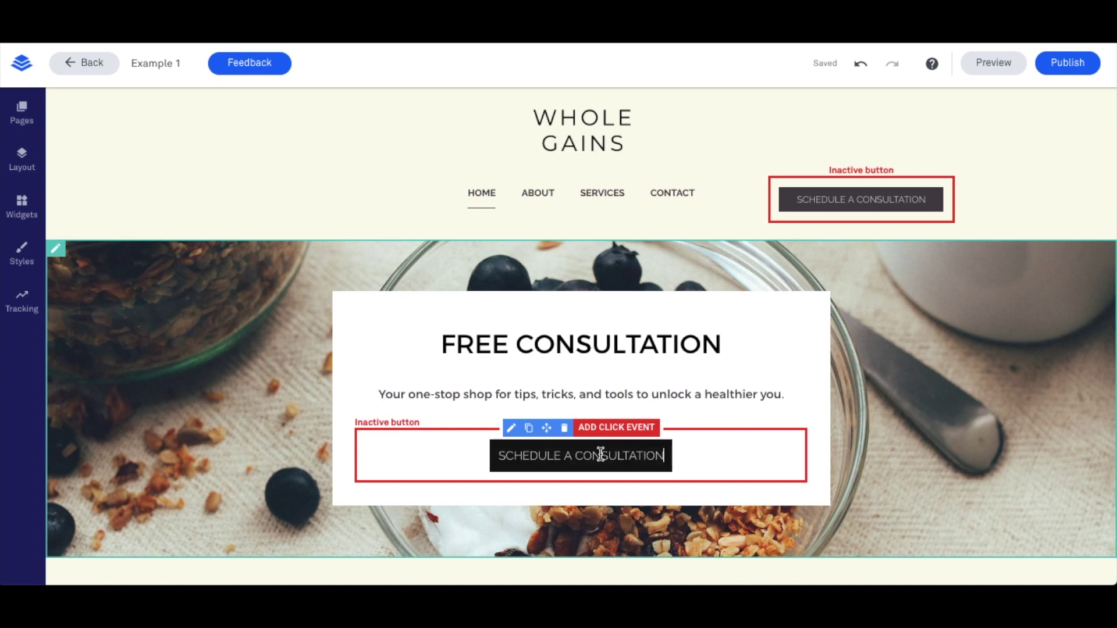
- Show the home page's layout sections, from Hero through CTA Section to Site Footer
left_click(22, 112)
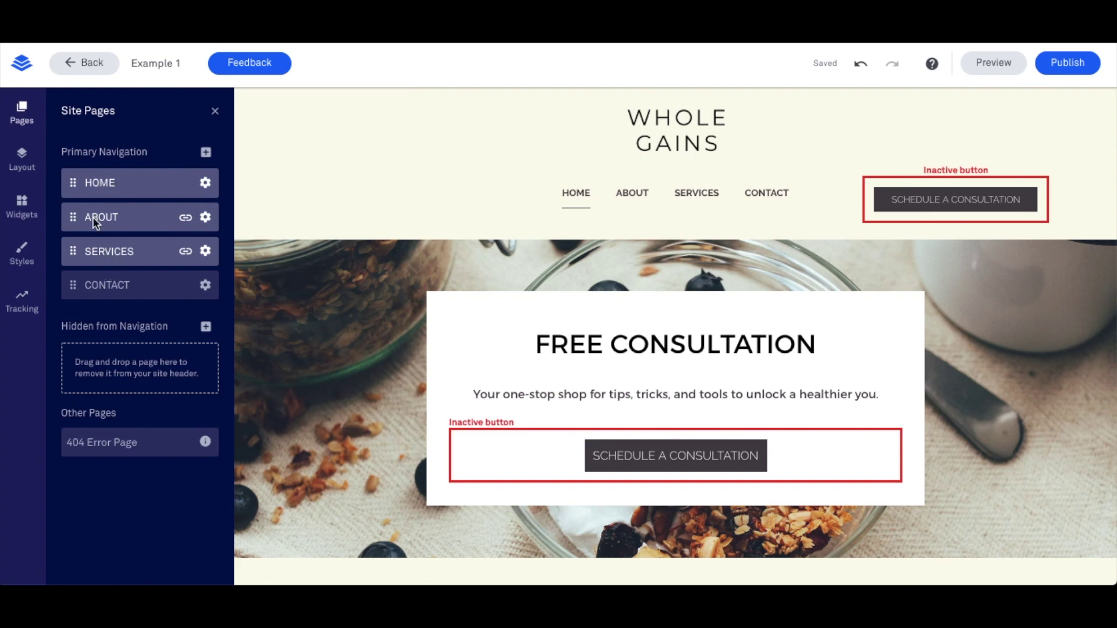
left_click(21, 158)
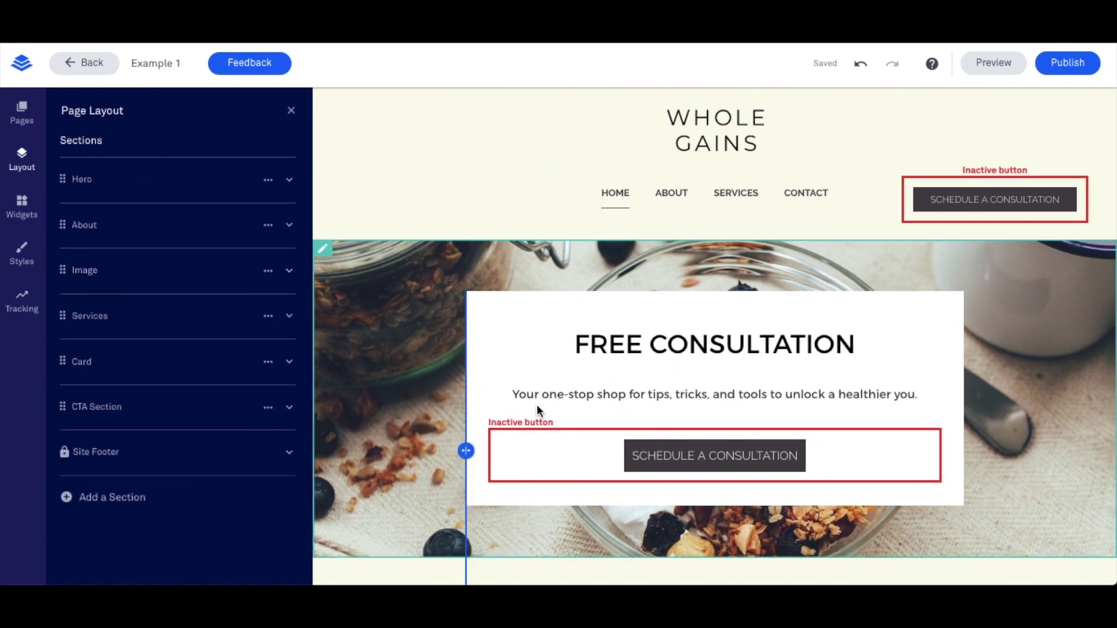
- Place a Social Like widget directly below the hero's Schedule a Consultation button
left_click(22, 209)
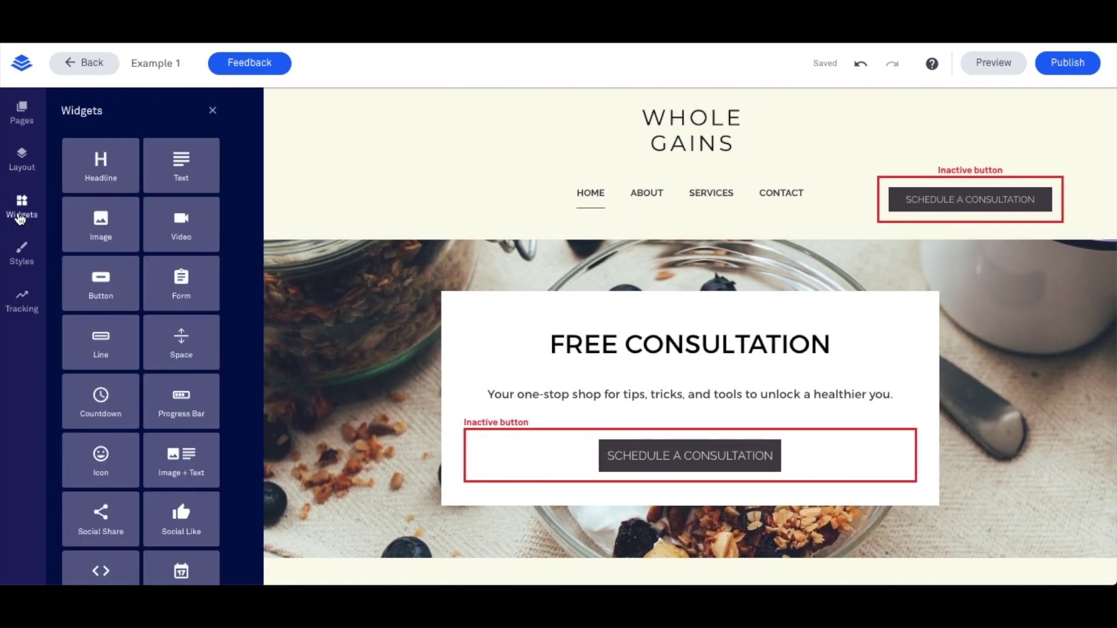
scroll(120, 357, "down", 3)
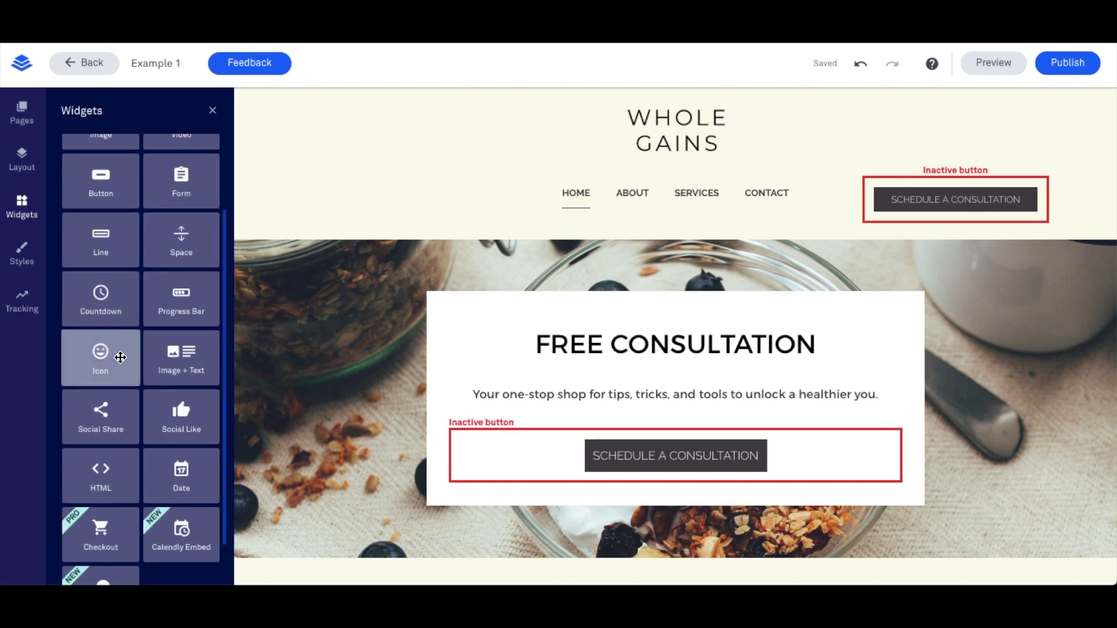
left_click_drag(181, 358, 640, 528)
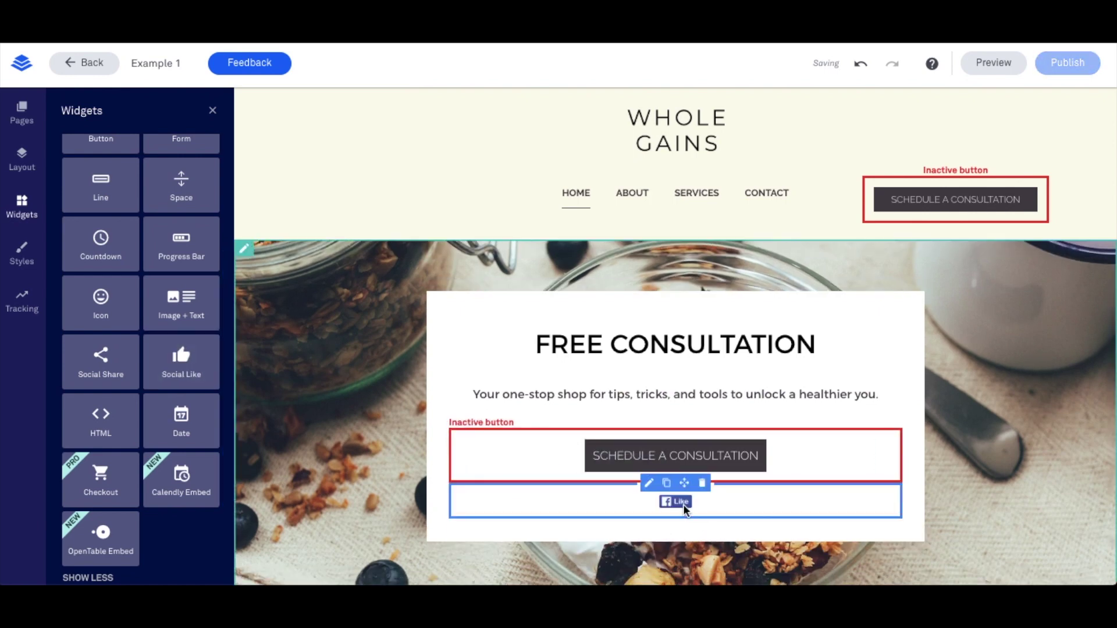
mouse_move(668, 502)
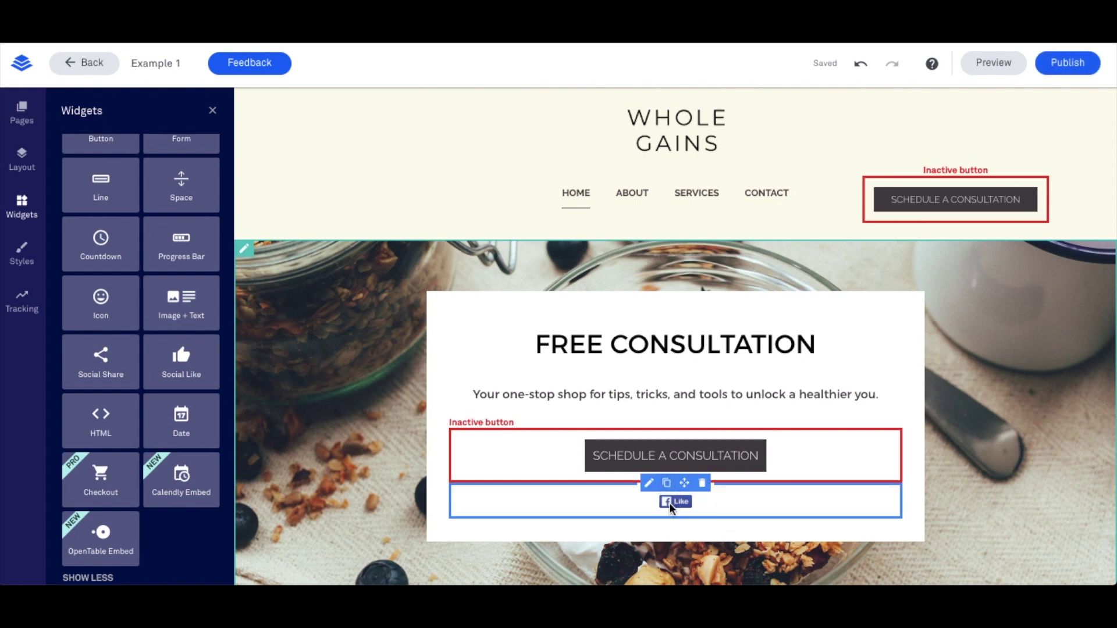
left_click(22, 258)
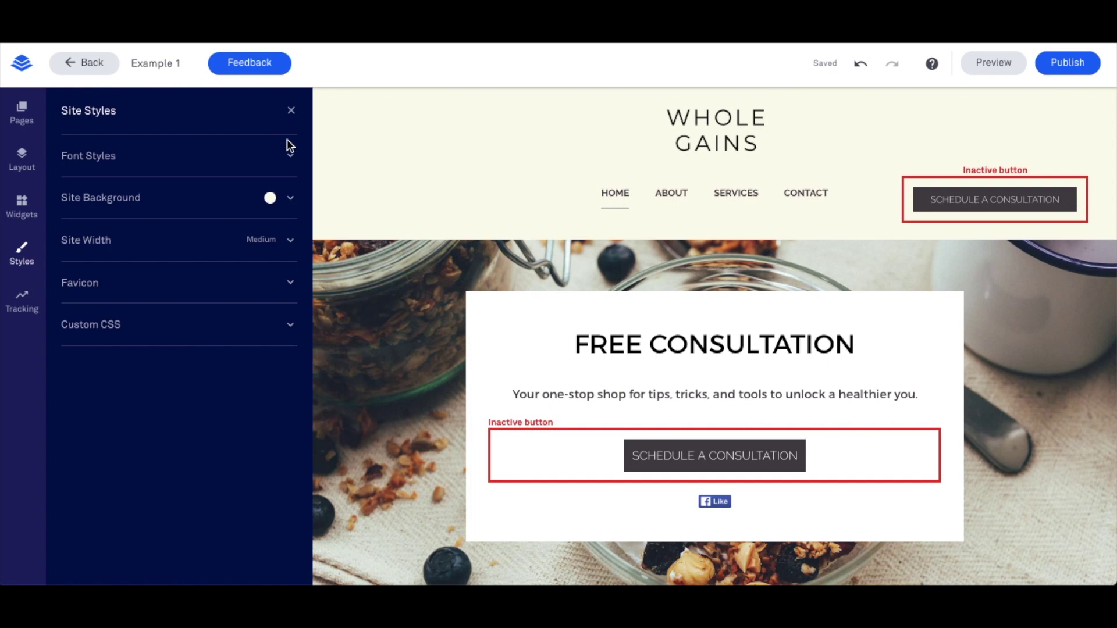
- Review the Site Styles font, site background and site width options
left_click(289, 158)
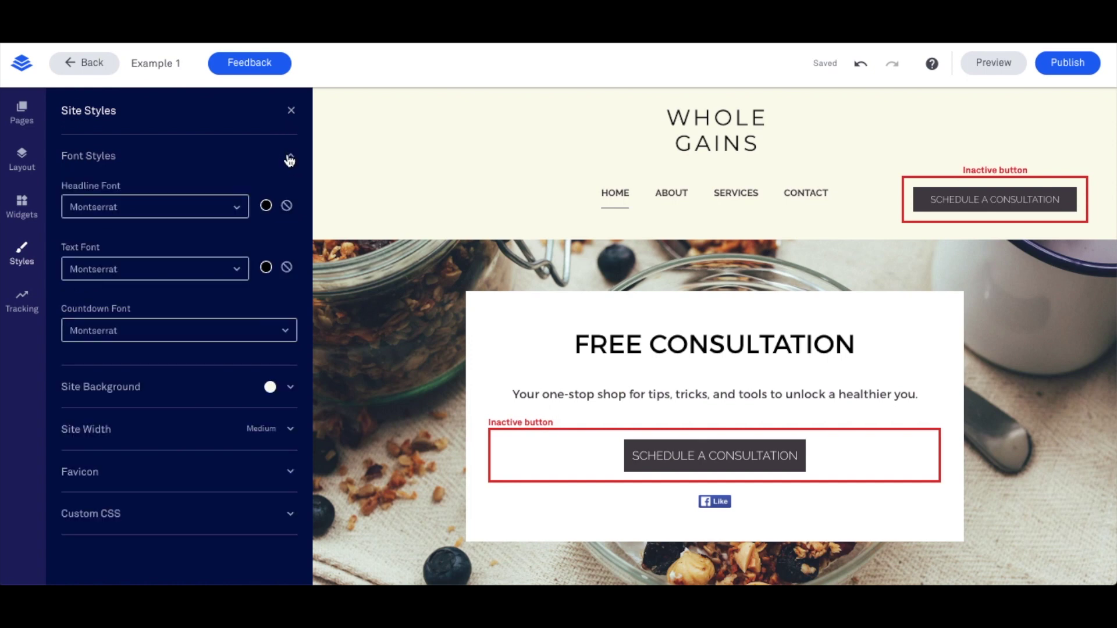
left_click(289, 158)
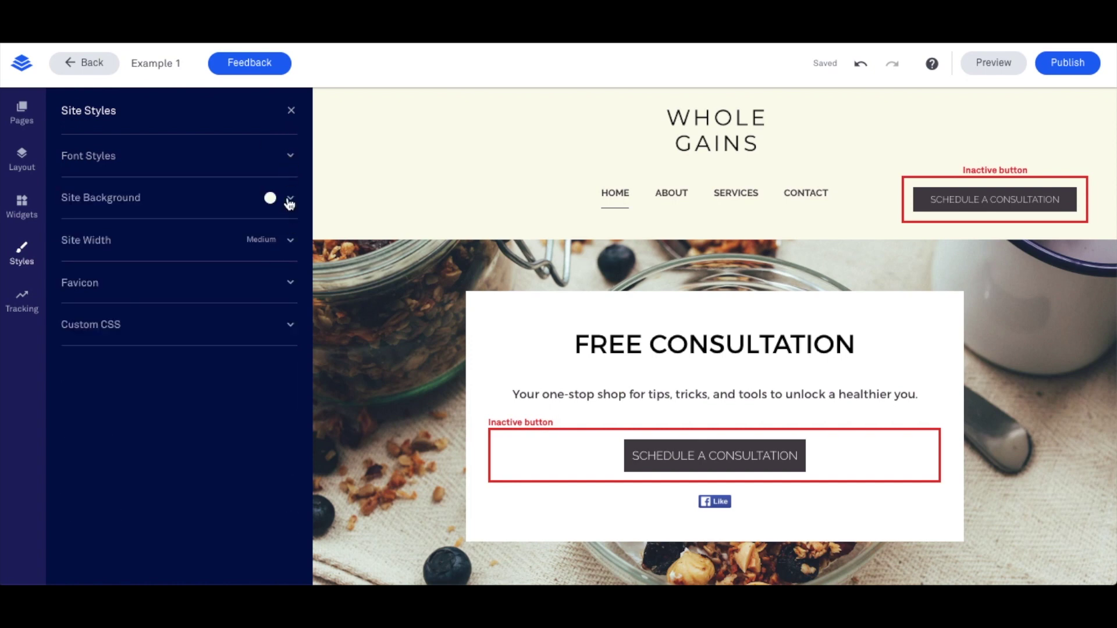
left_click(290, 198)
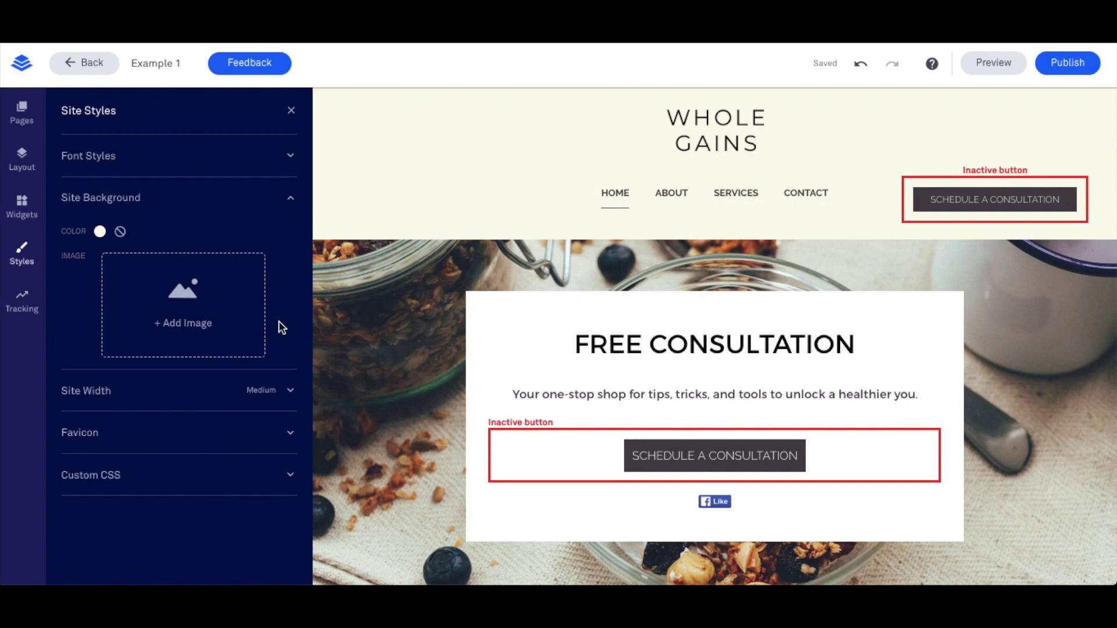
left_click(291, 396)
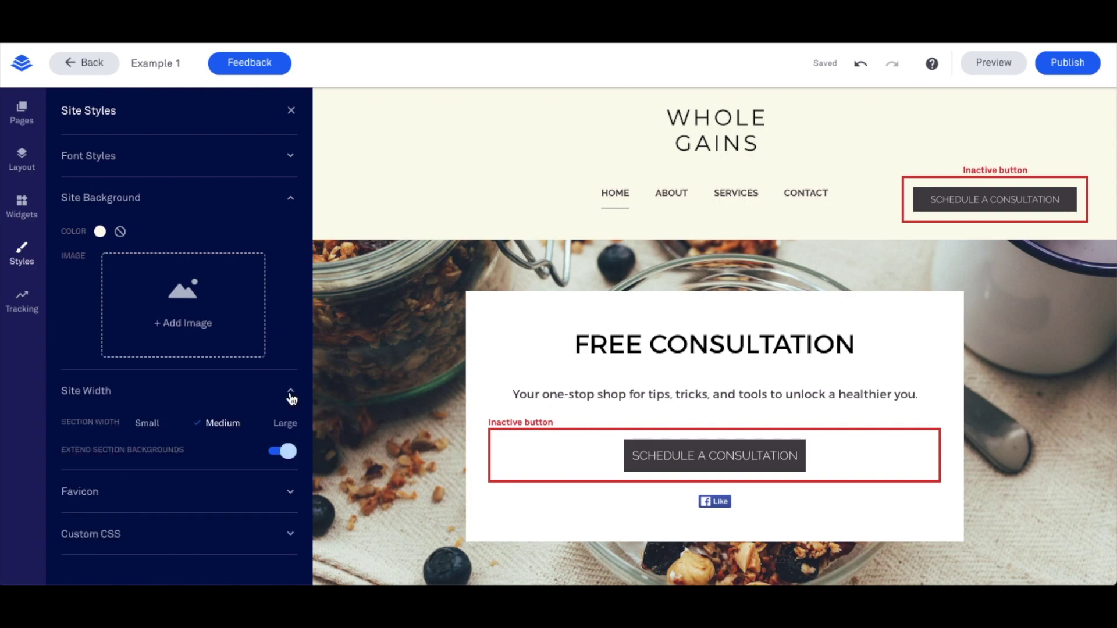
- Review the Site Tracking SEO, Facebook and Analytics tabs, then close the panel
left_click(24, 314)
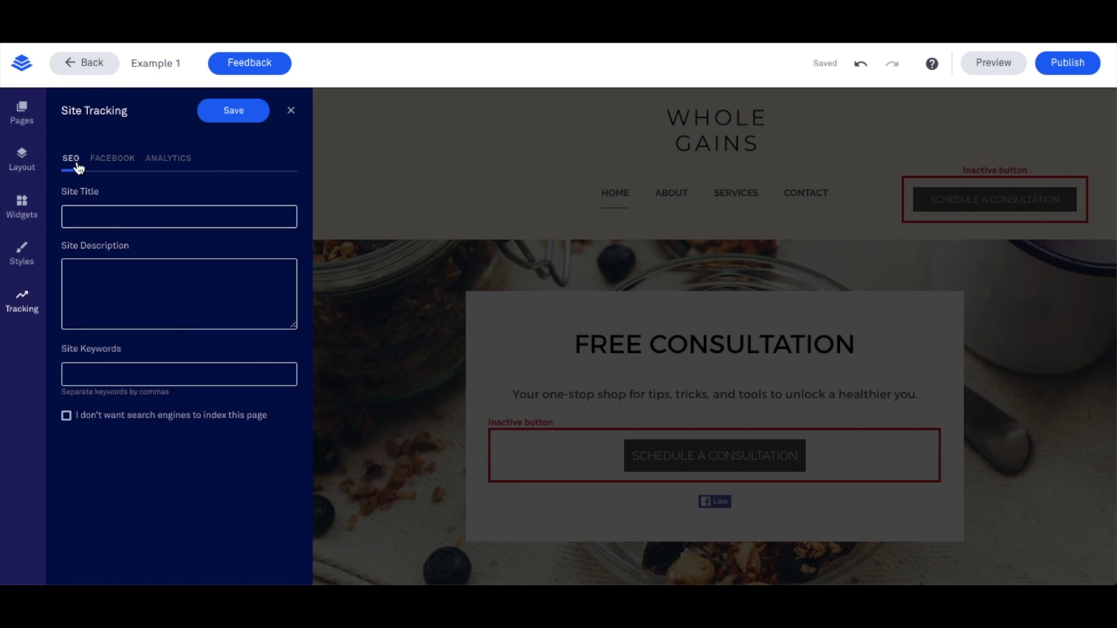
left_click(123, 166)
left_click(160, 169)
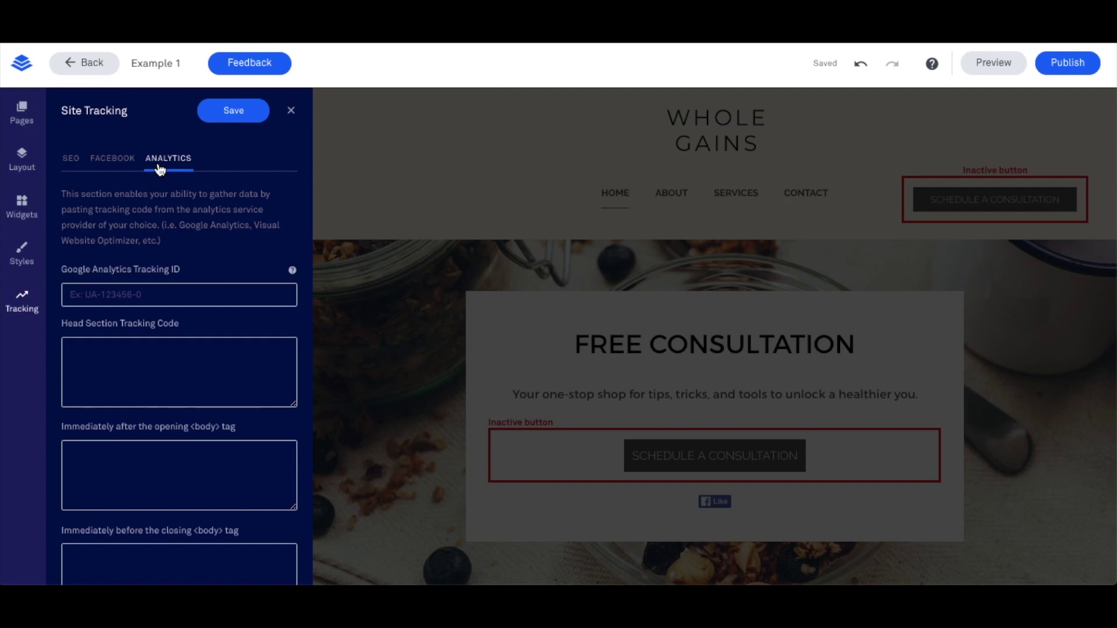
left_click(72, 162)
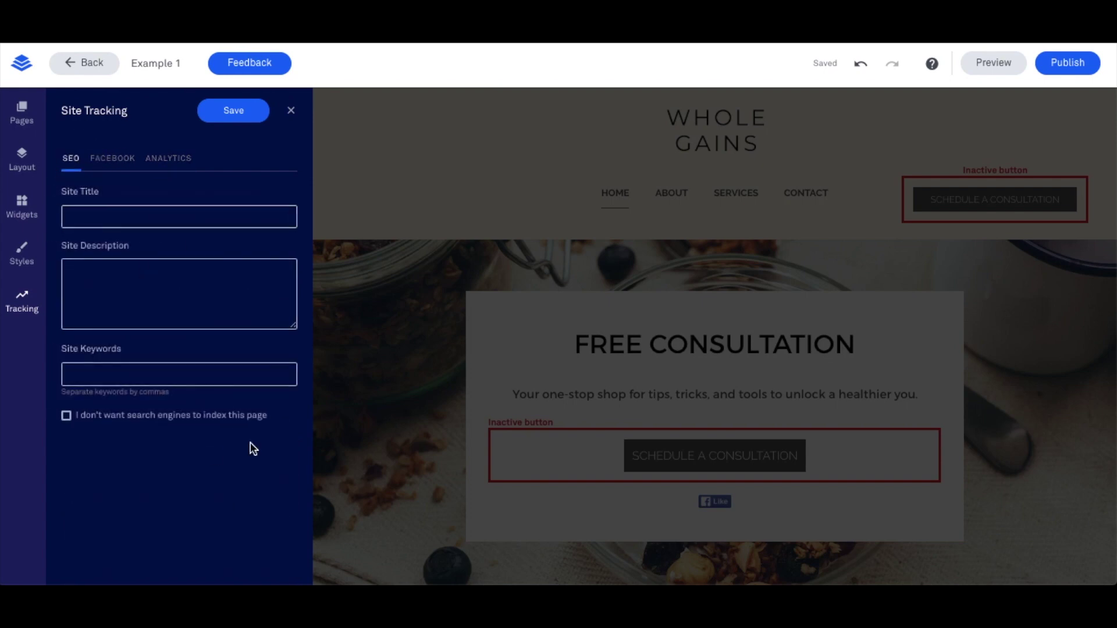
left_click(291, 110)
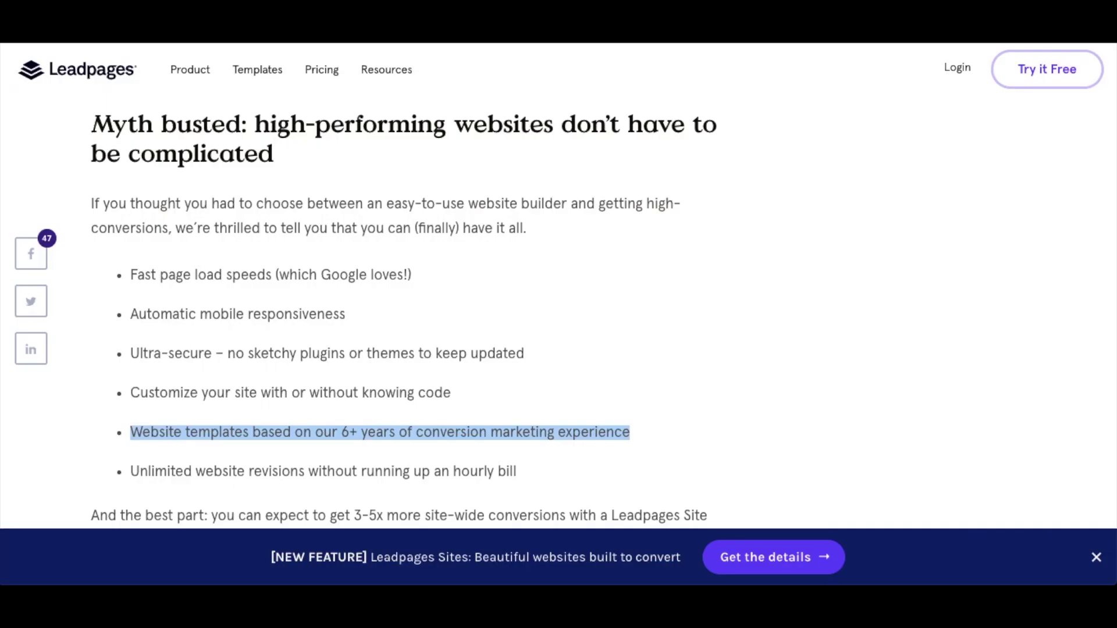
- Scroll the Leadpages Sites article past the 14-day free-trial invitation to the 4 Comments section
scroll(551, 321, "down", 5)
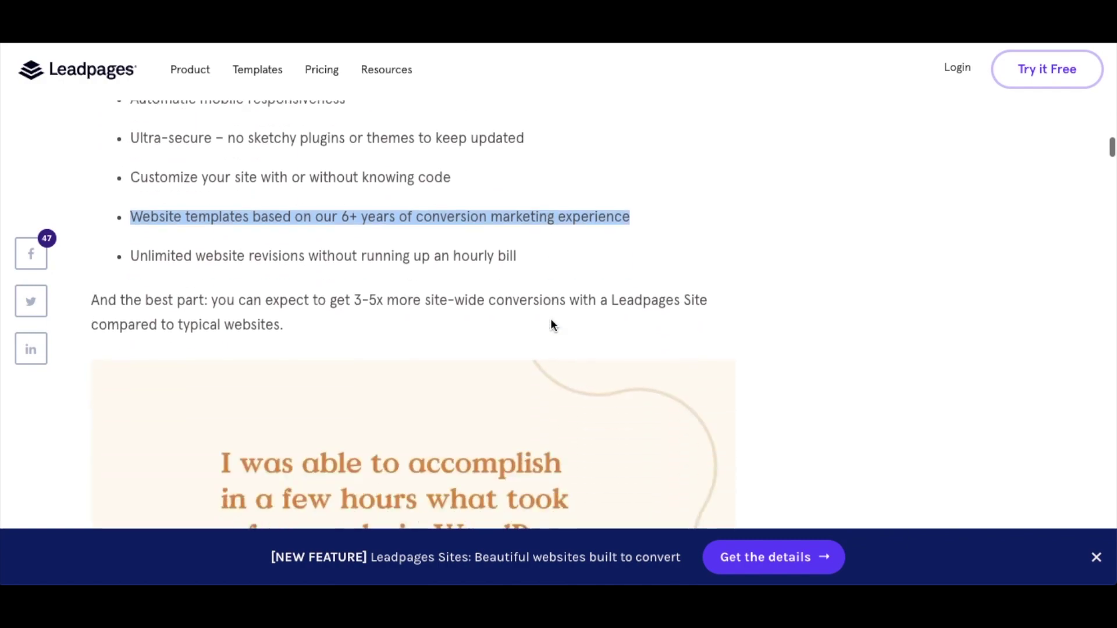
scroll(856, 416, "down", 10)
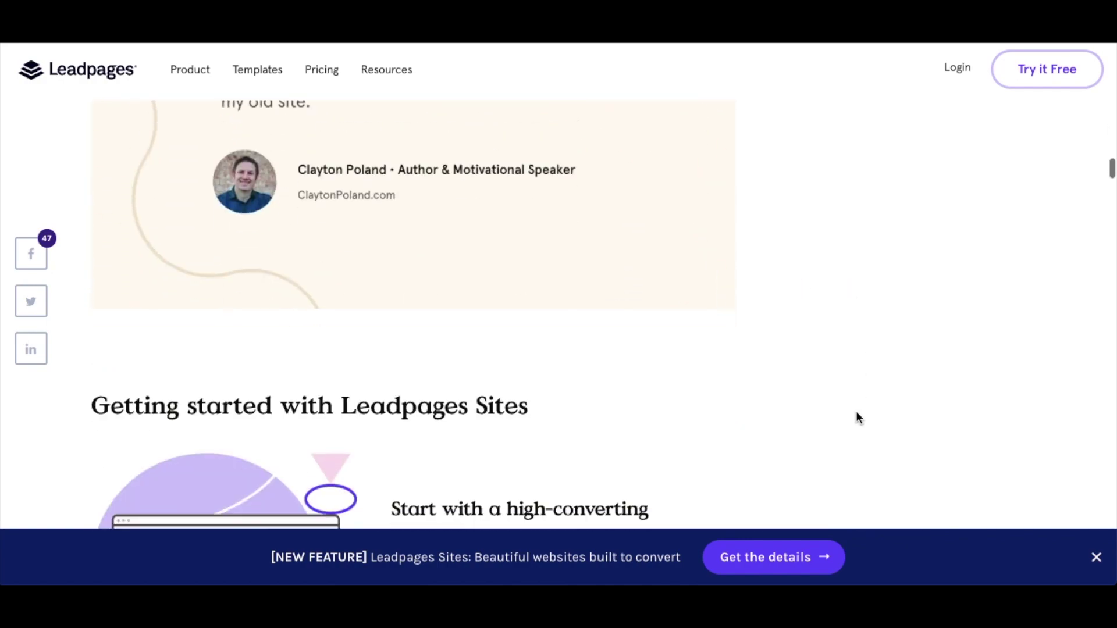
scroll(857, 412, "down", 15)
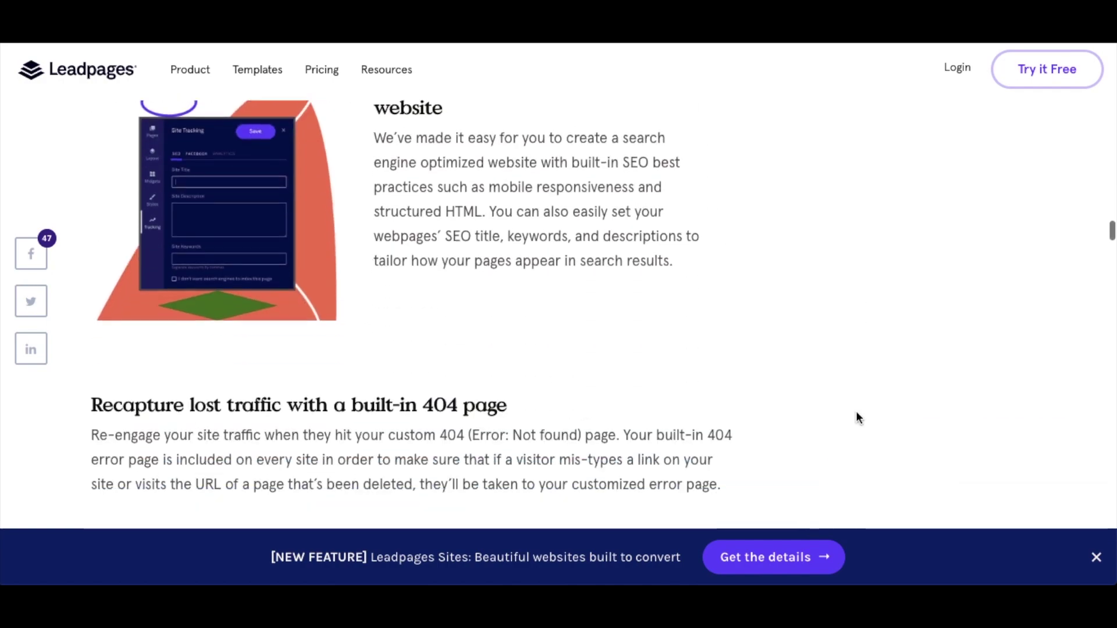
scroll(857, 412, "down", 15)
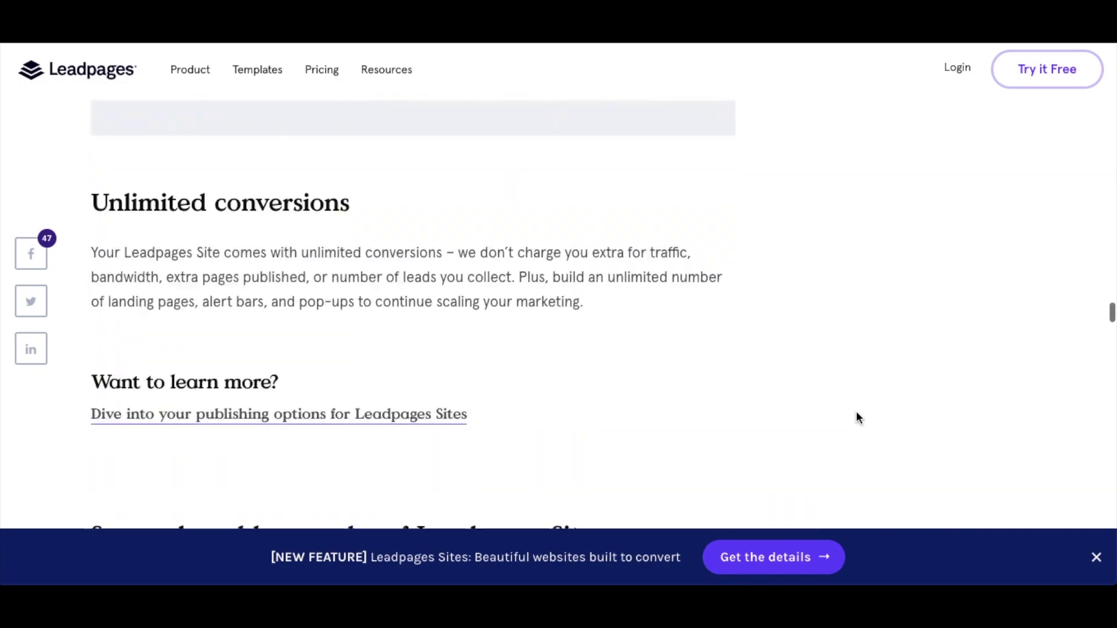
scroll(857, 416, "down", 15)
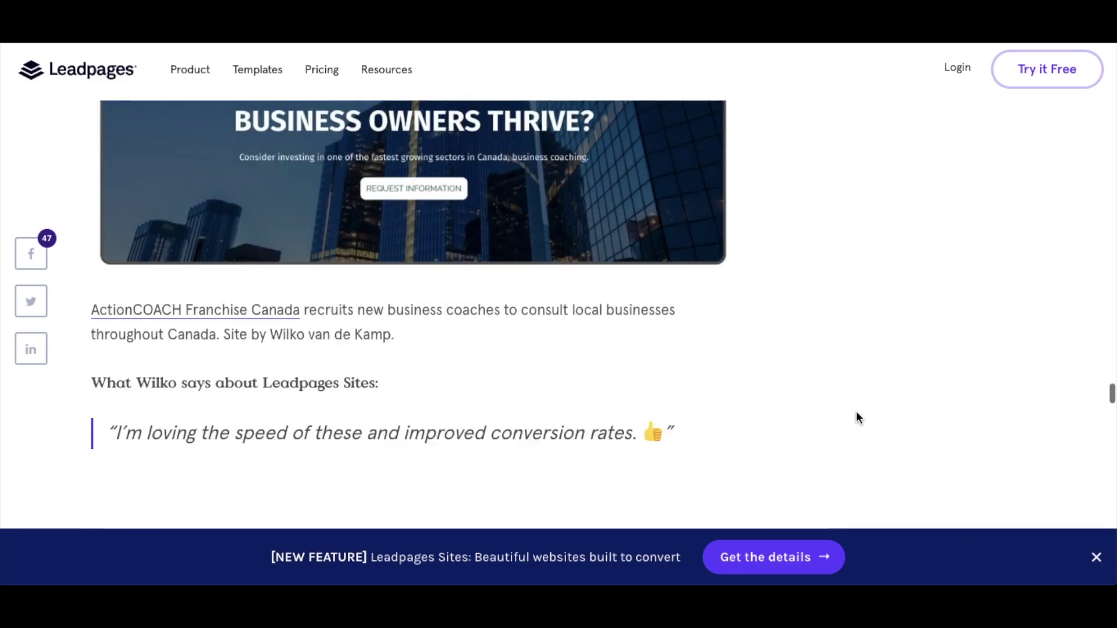
scroll(857, 416, "down", 15)
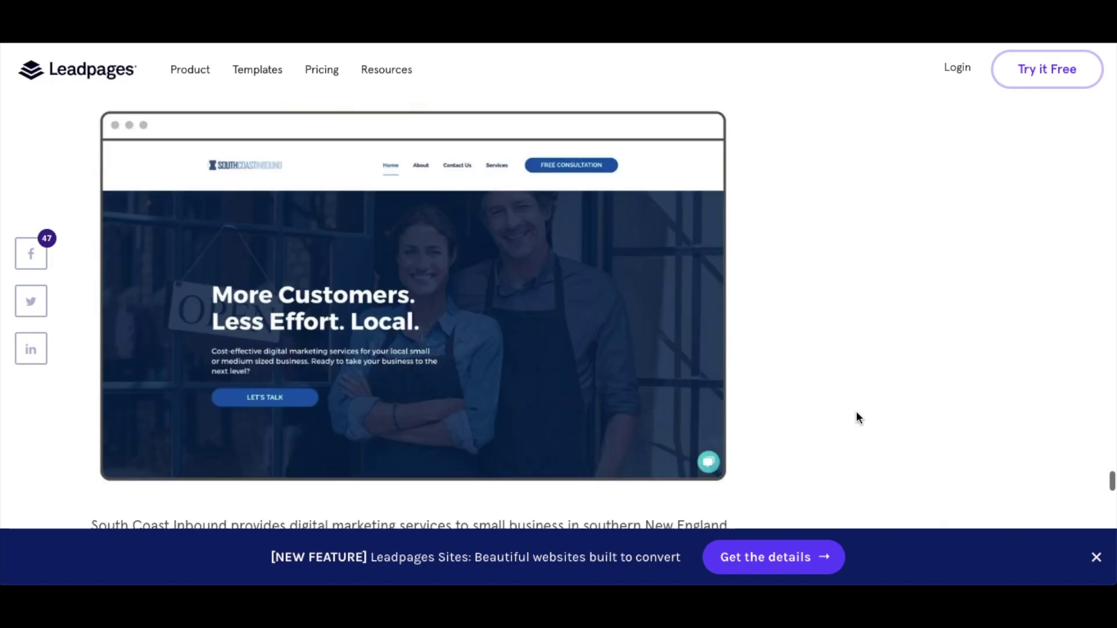
scroll(856, 416, "down", 8)
scroll(856, 416, "up", 5)
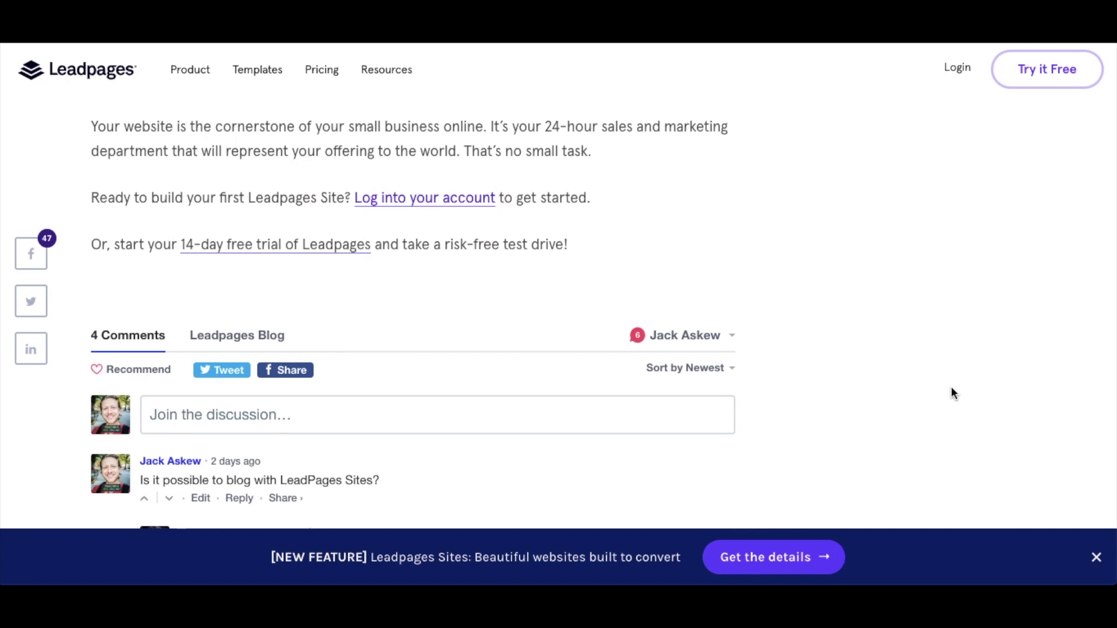
- Highlight the reply's sentence about not including a CMS, then its paragraph about heavy bloggers
scroll(952, 393, "down", 5)
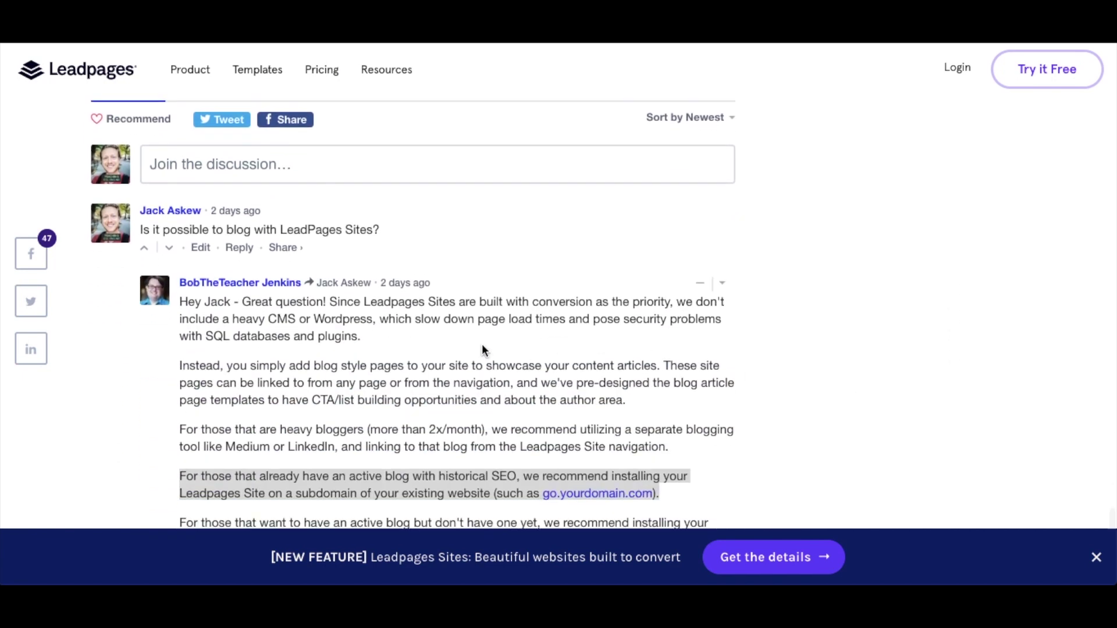
left_click(378, 336)
left_click_drag(325, 313, 330, 301)
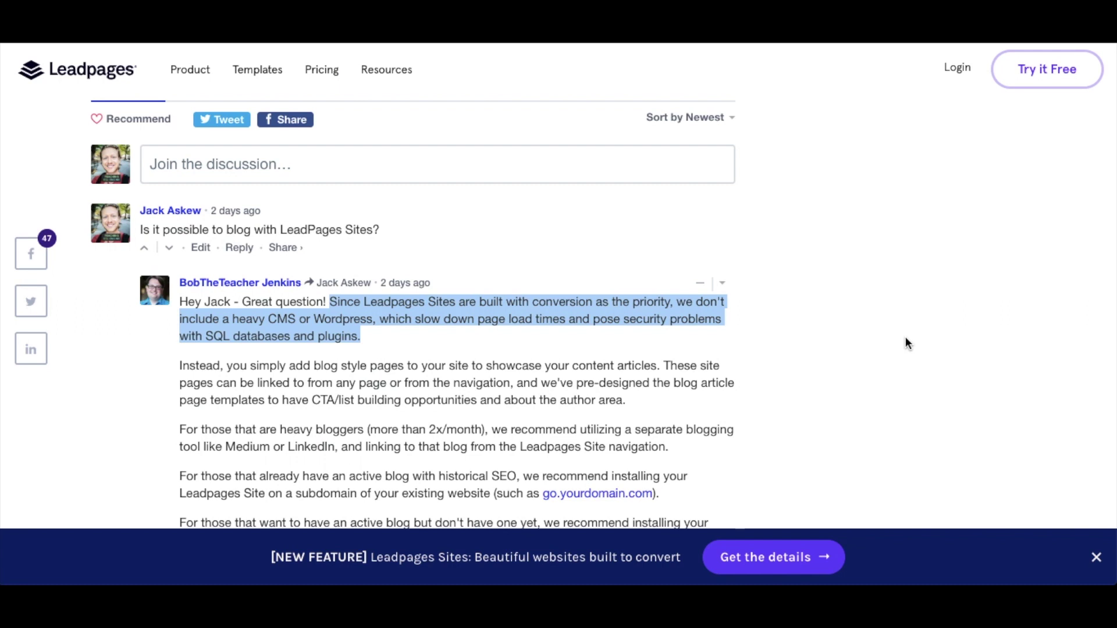
scroll(875, 436, "down", 2)
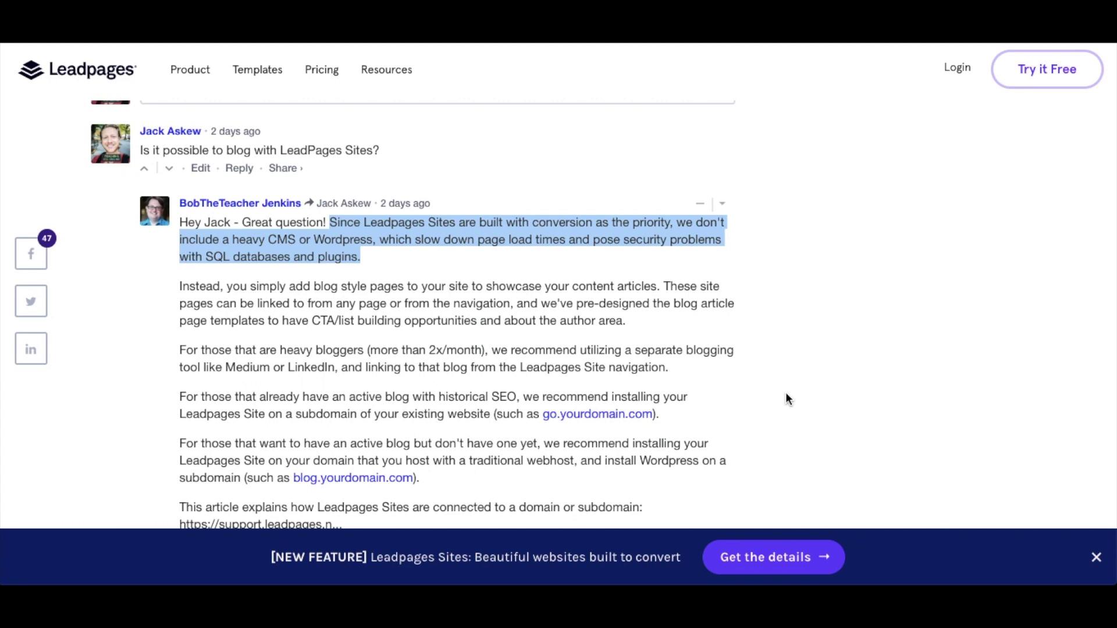
triple_click(675, 356)
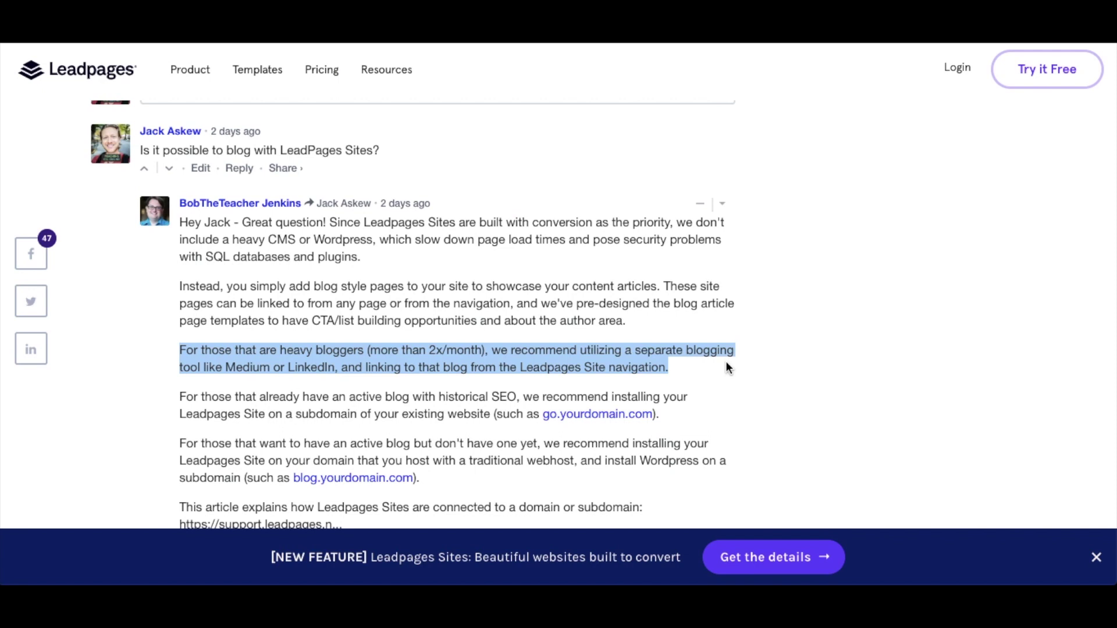
scroll(727, 367, "down", 1)
- Highlight the reply's paragraphs on blogs with historical SEO and on starting a new blog
left_click(180, 357)
left_click_drag(179, 358, 684, 381)
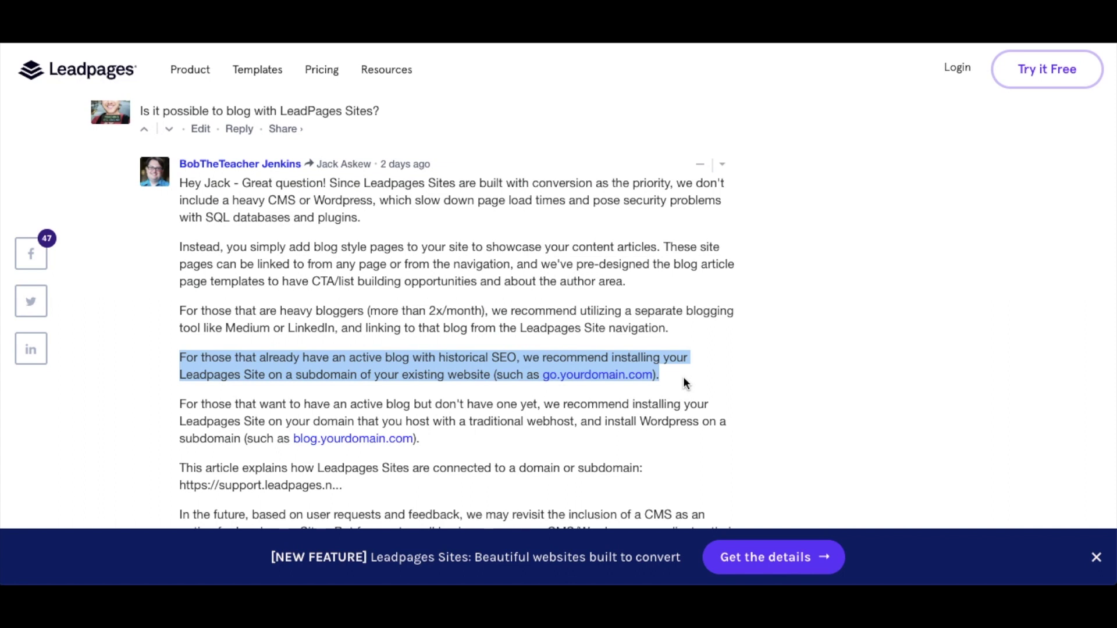
left_click(606, 435)
left_click_drag(448, 440, 169, 406)
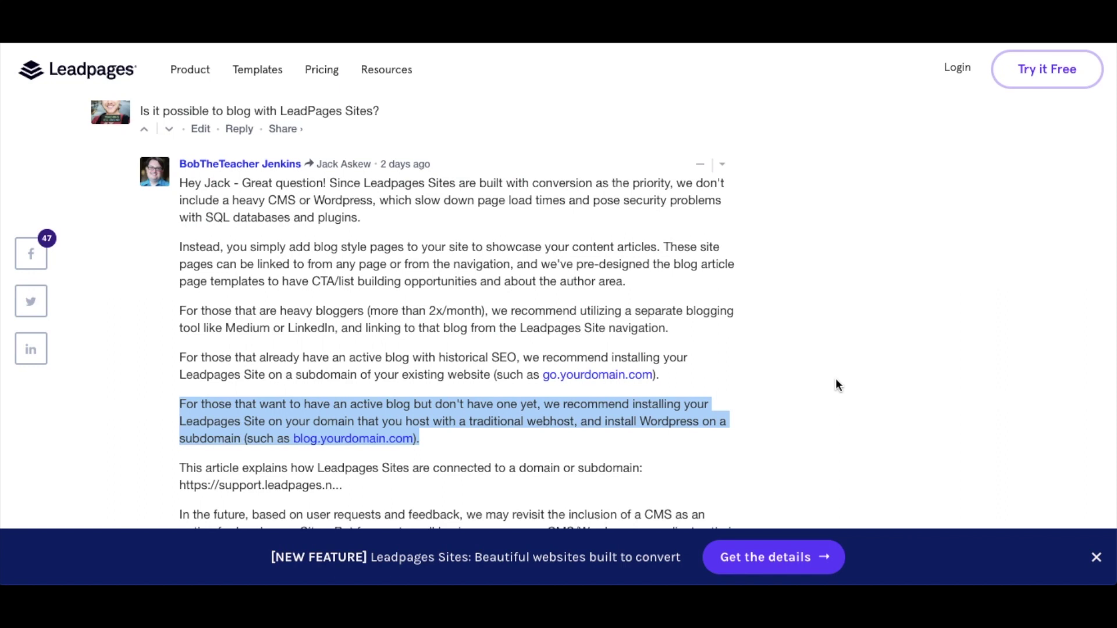
- Highlight the paragraph about possibly adding a CMS, then revisit the new-blog paragraph
scroll(835, 380, "down", 1)
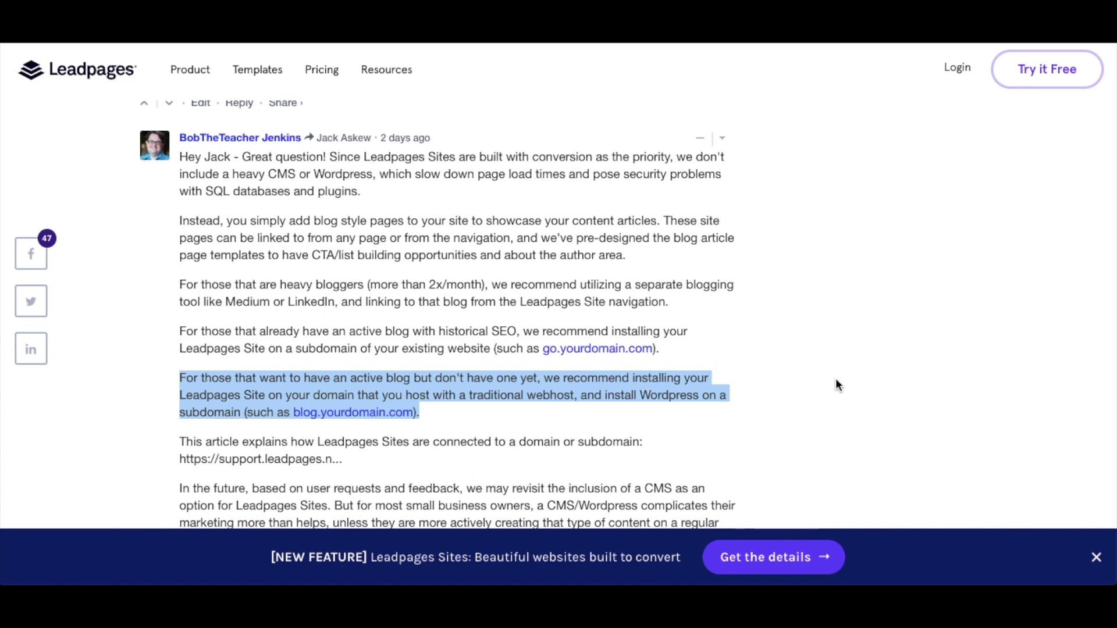
scroll(837, 385, "down", 2)
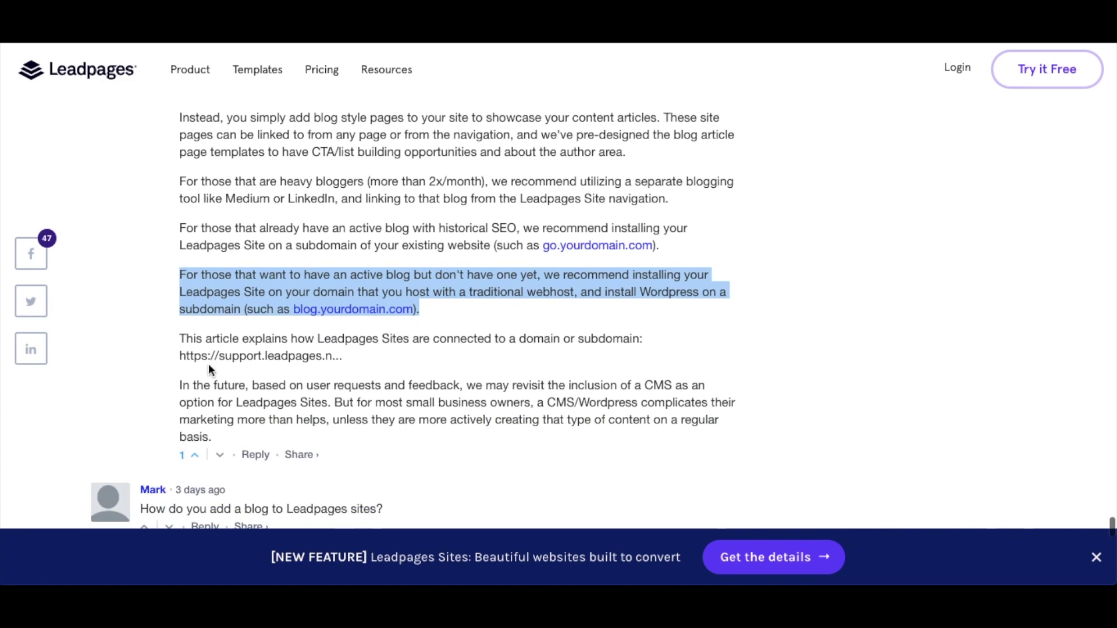
left_click(180, 386)
left_click_drag(180, 385, 354, 431)
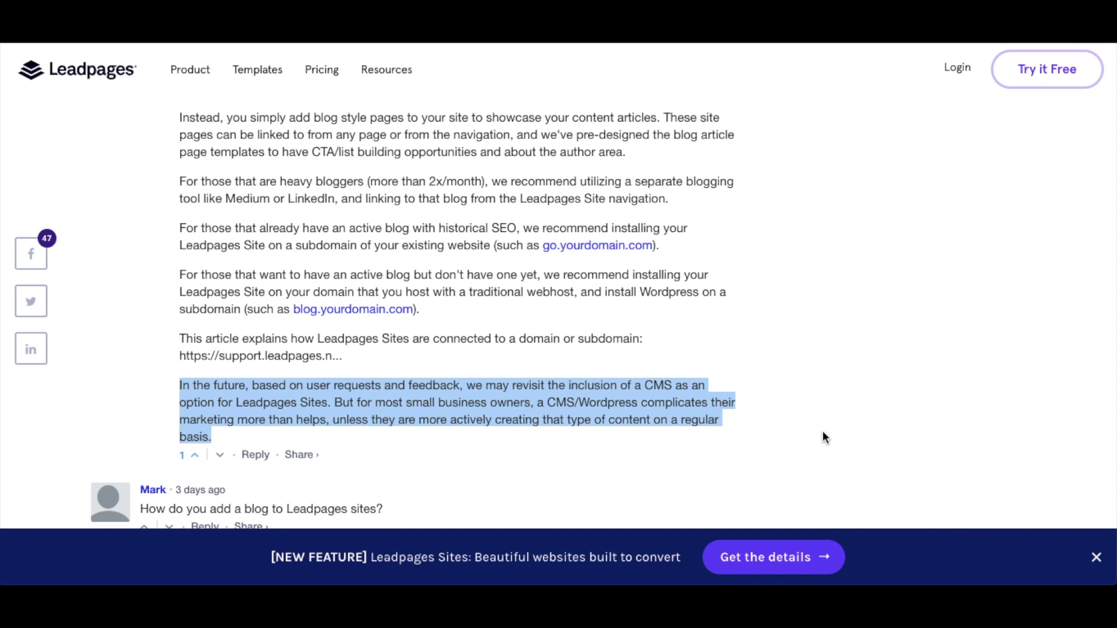
scroll(822, 431, "up", 1)
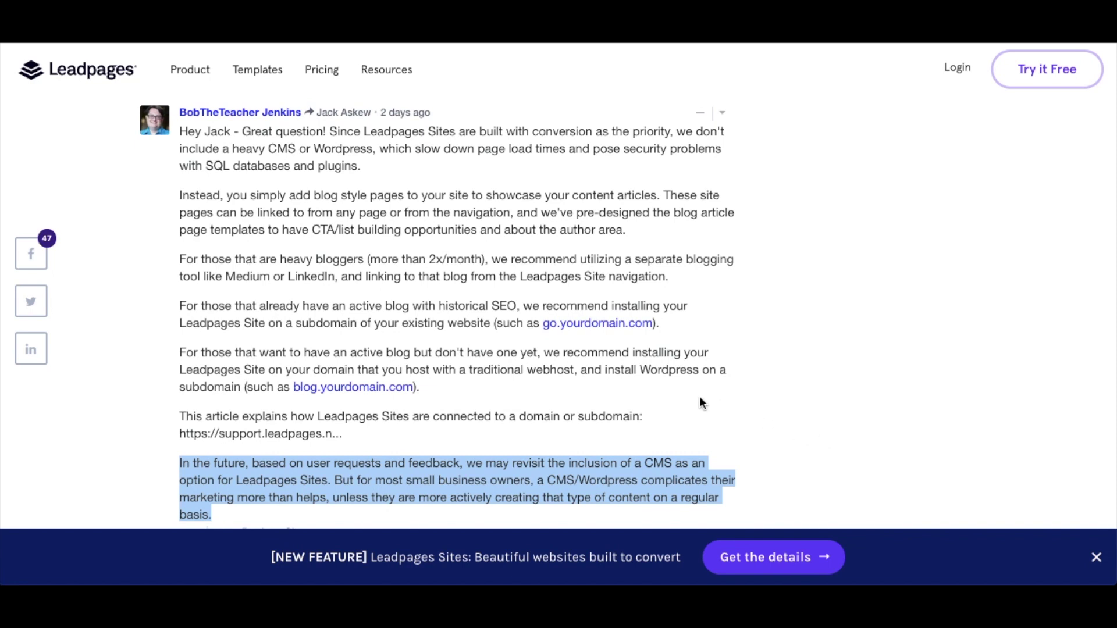
left_click_drag(577, 388, 180, 350)
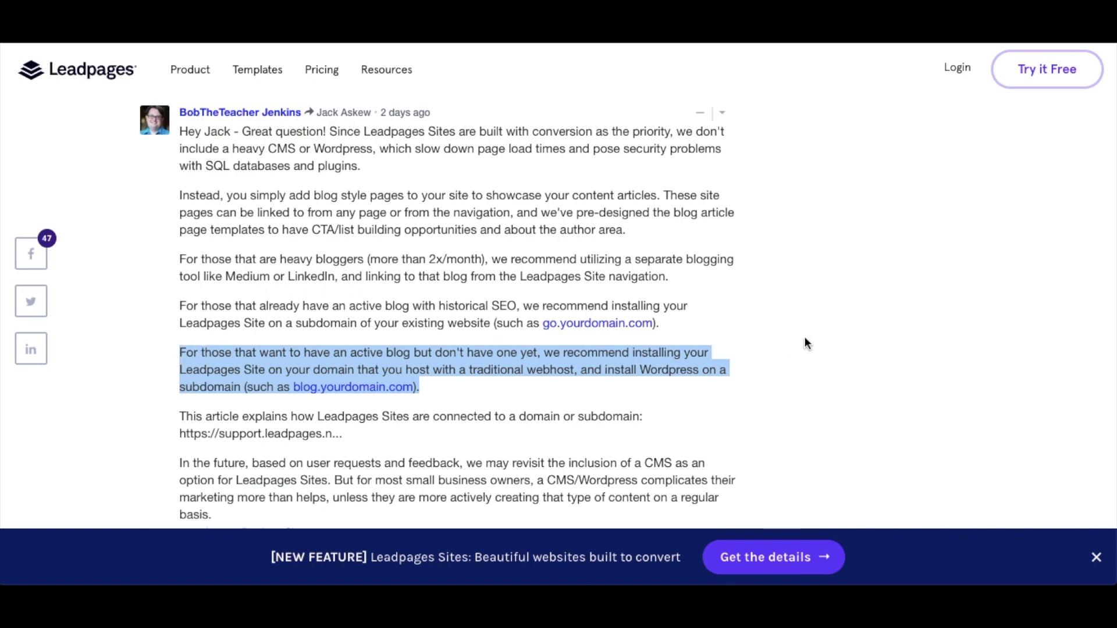
- Return to the Leadpages editor showing the Example 1 site's Whole Gains home page
key("alt+Tab")
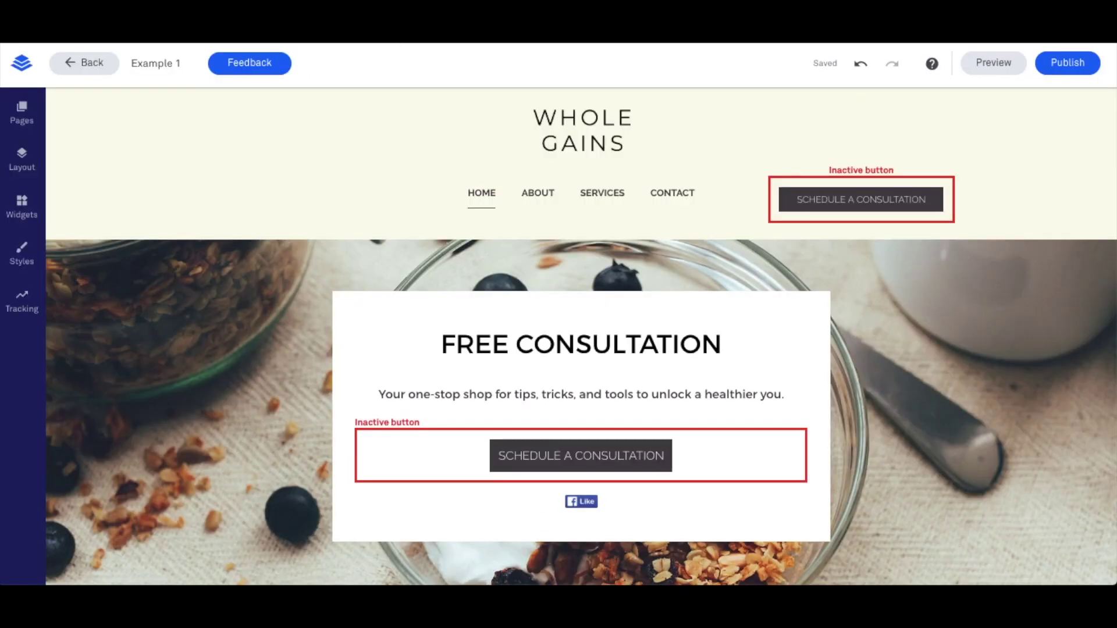
scroll(960, 438, "down", 3)
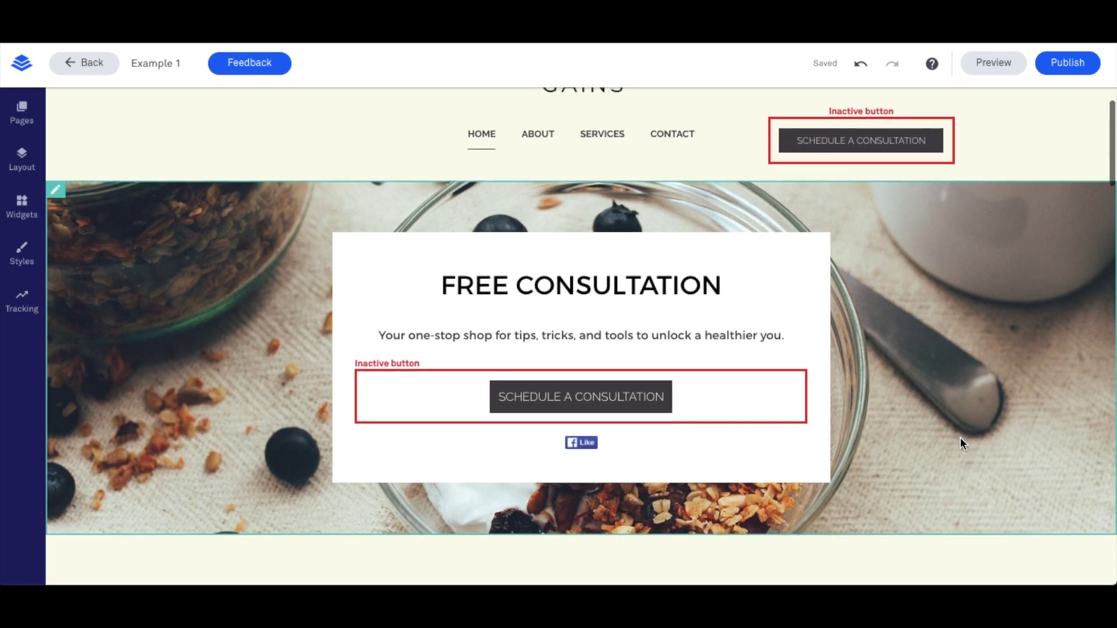
scroll(960, 438, "up", 3)
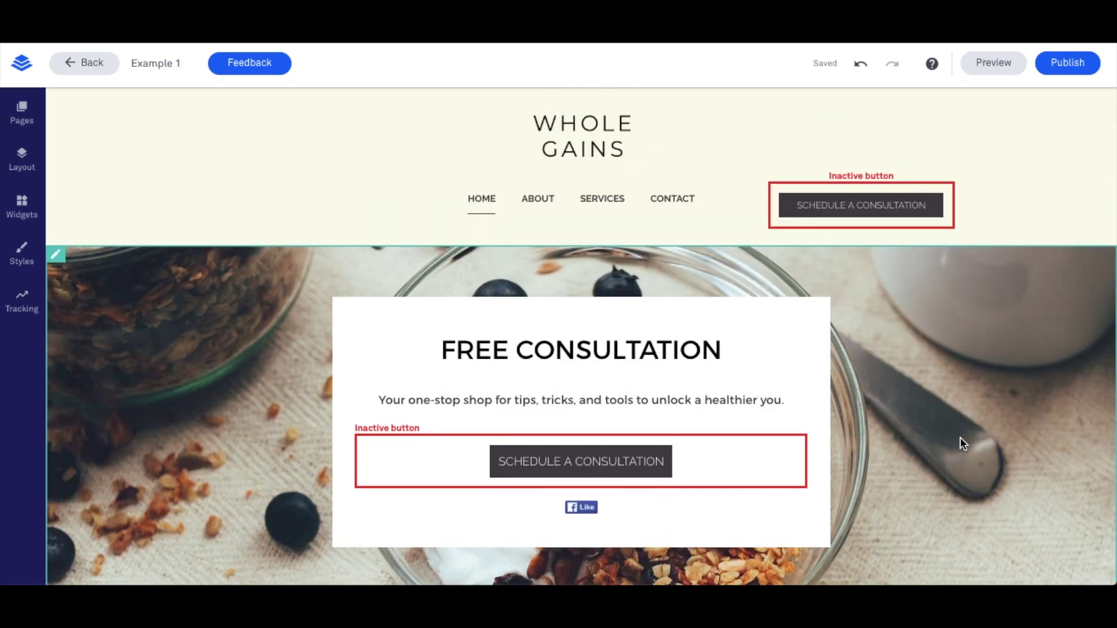